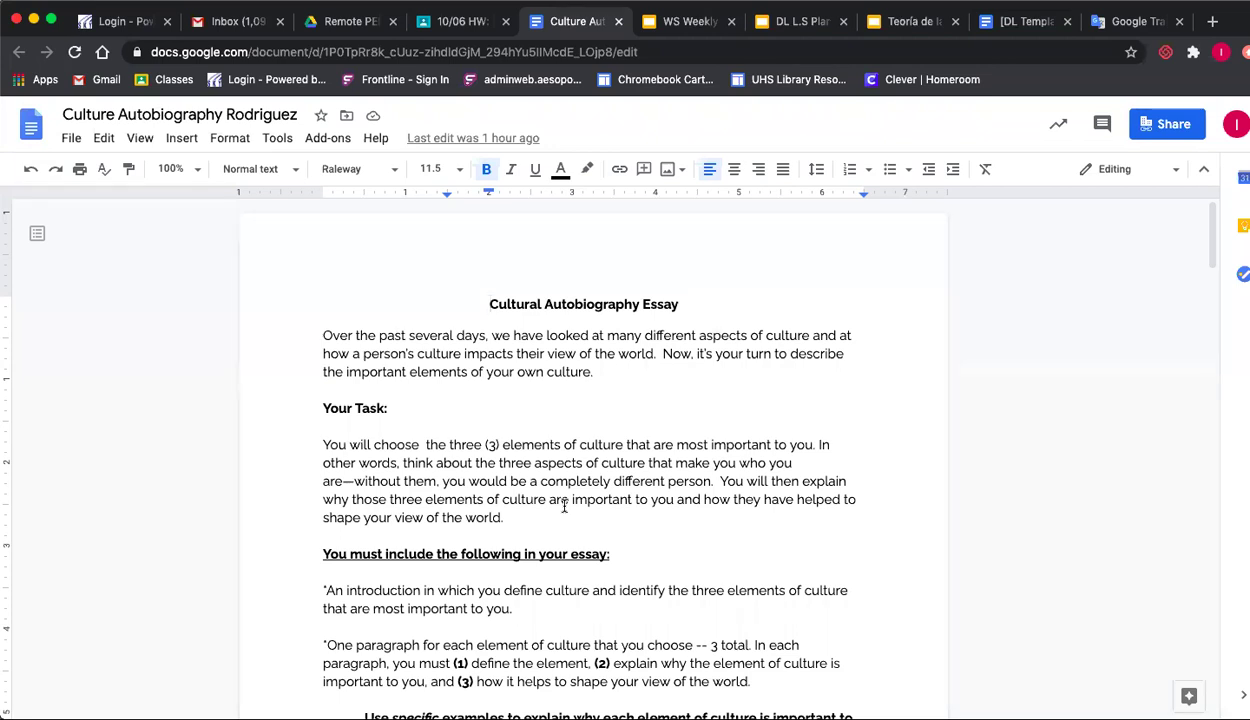
Insert two blank lines below the Your Task paragraph, before the "You must include the following in your essay" heading.
scroll(531, 490, down, 2)
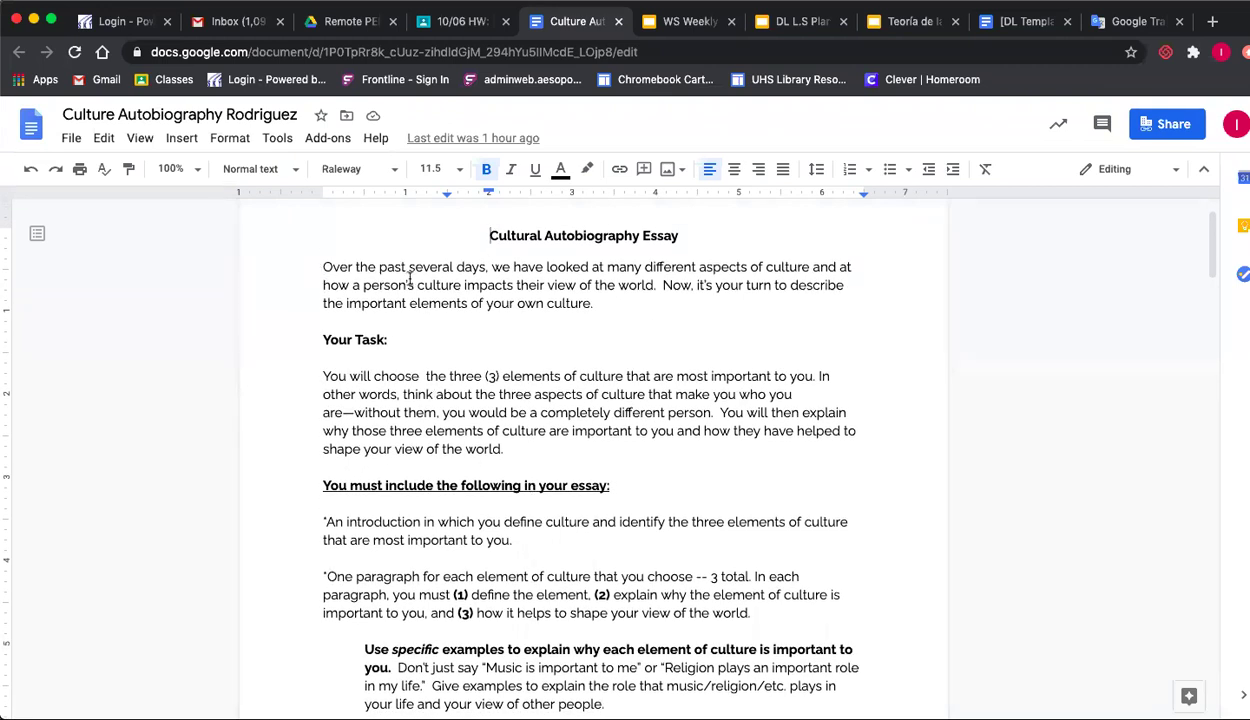
double_click(564, 270)
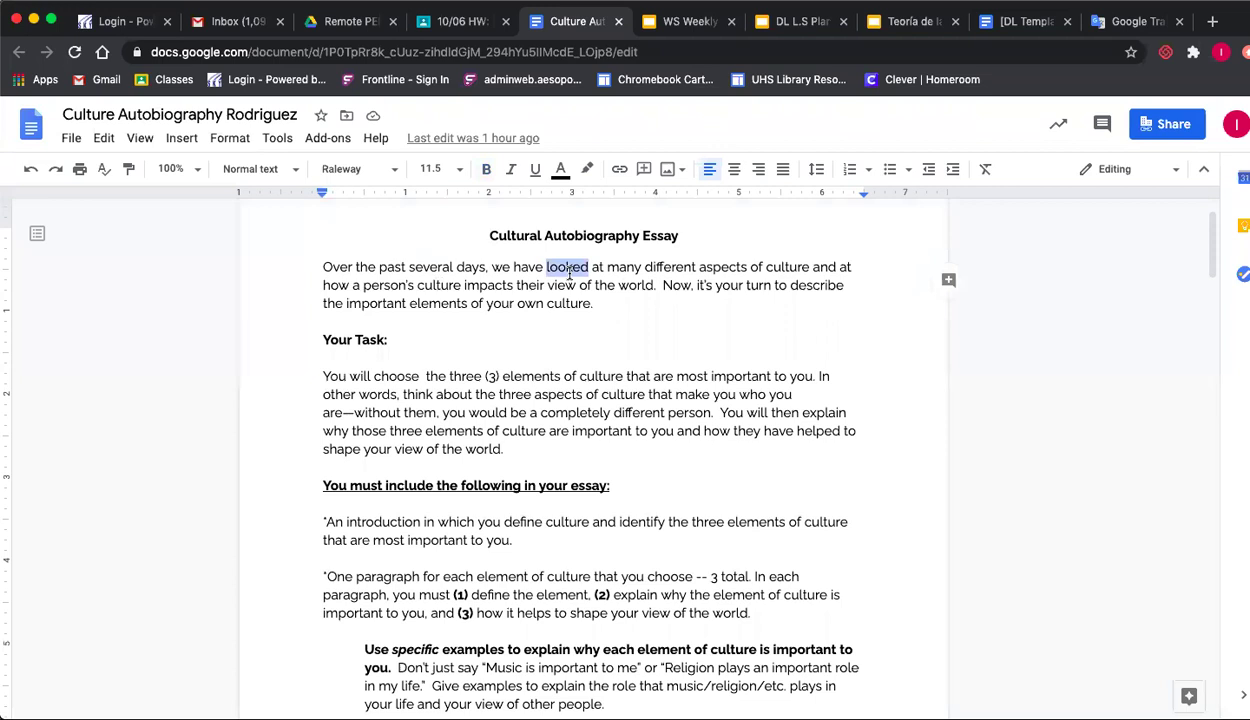
click(703, 265)
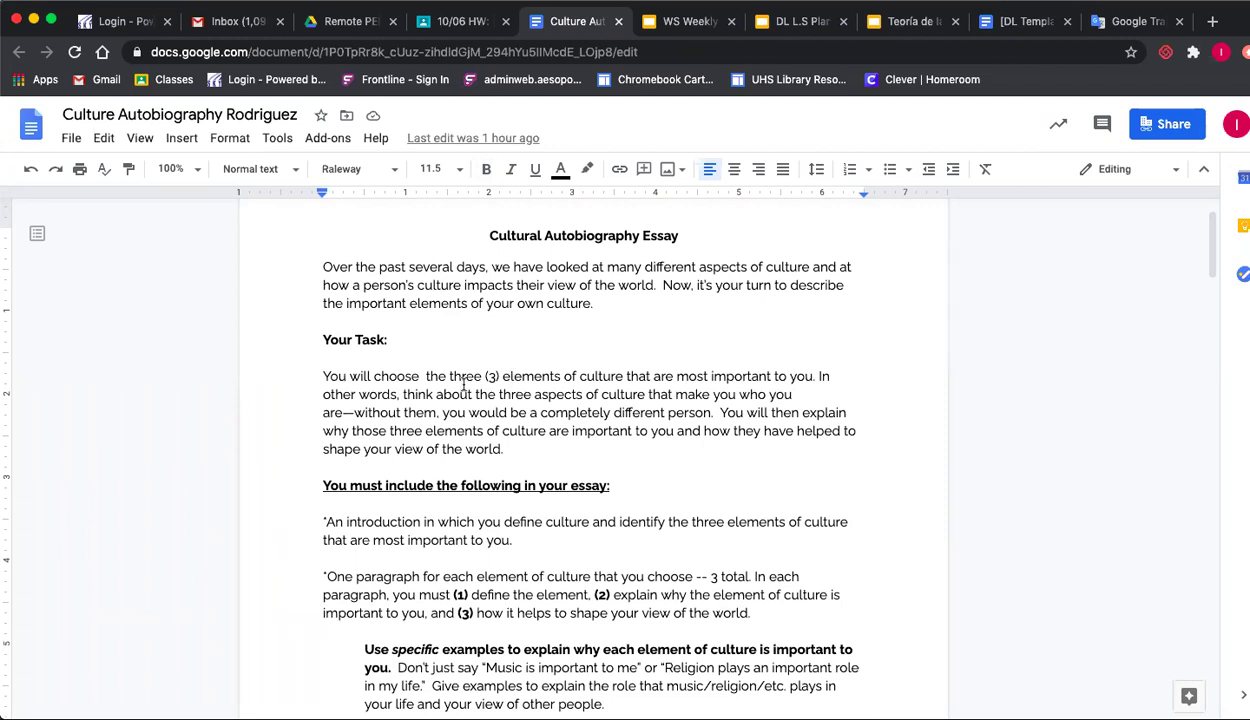
scroll(470, 335, down, 2)
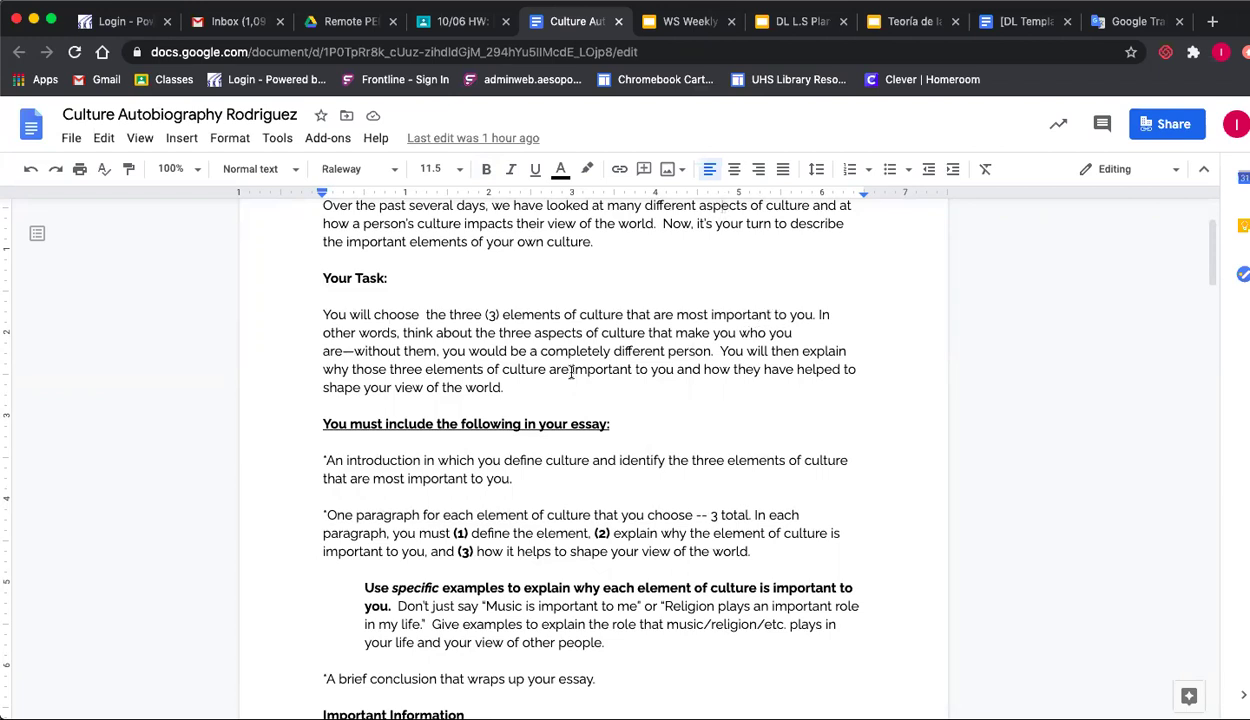
click(402, 404)
key(Return)
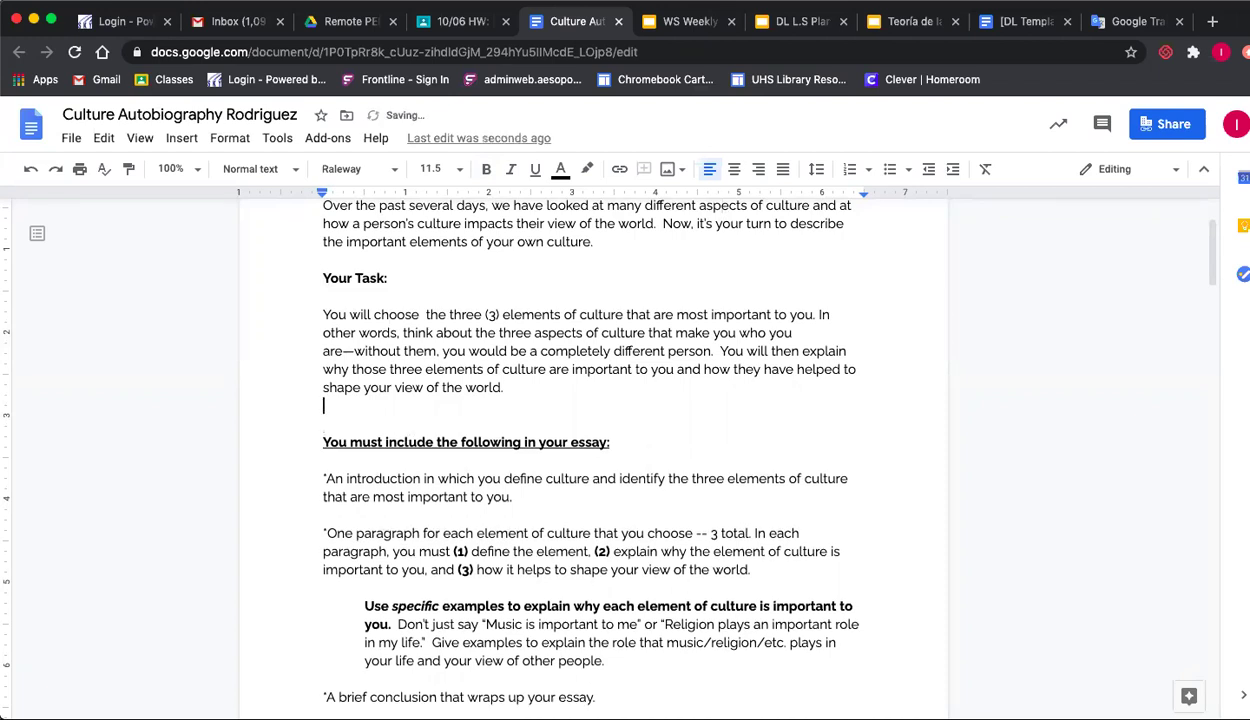
key(Return)
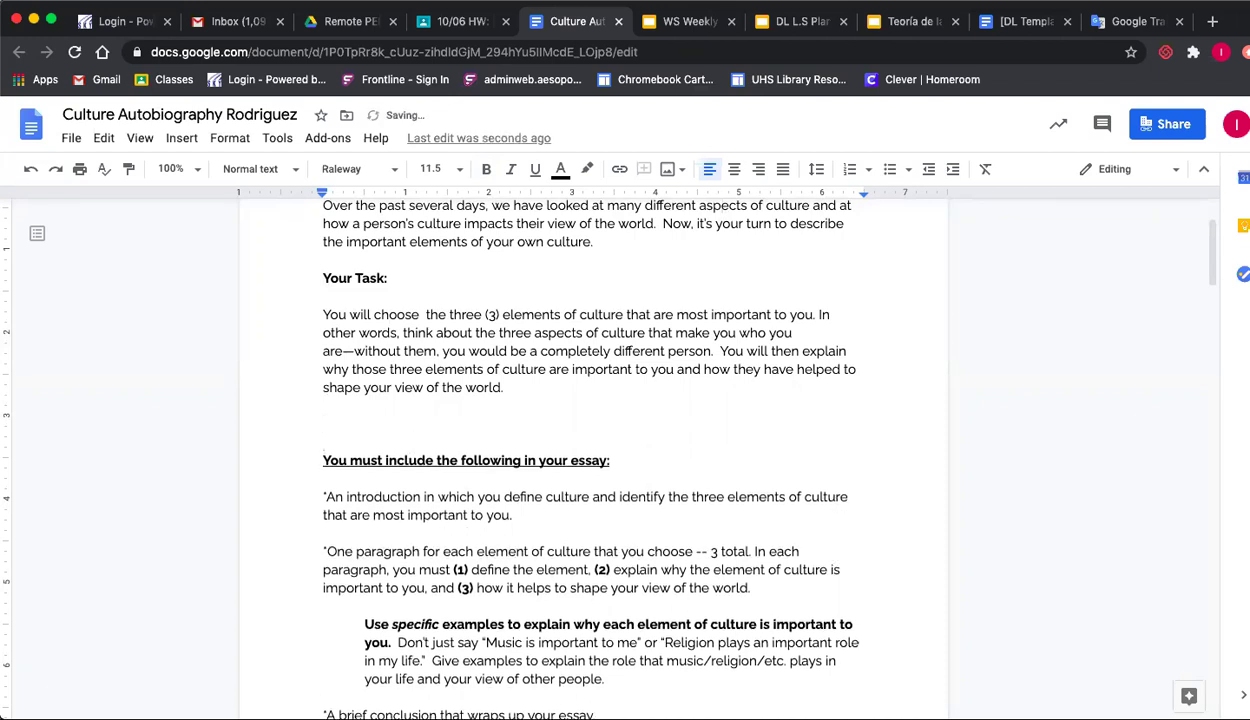
text(Social)
key(BackSpace)
key(BackSpace)
key(BackSpace)
key(BackSpace)
key(BackSpace)
key(BackSpace)
key(BackSpace)
key(BackSpace)
Below the task paragraph, start a list in bold blue text reading "Social Organization, Customs/Traditions, Religion, Language,".
click(561, 169)
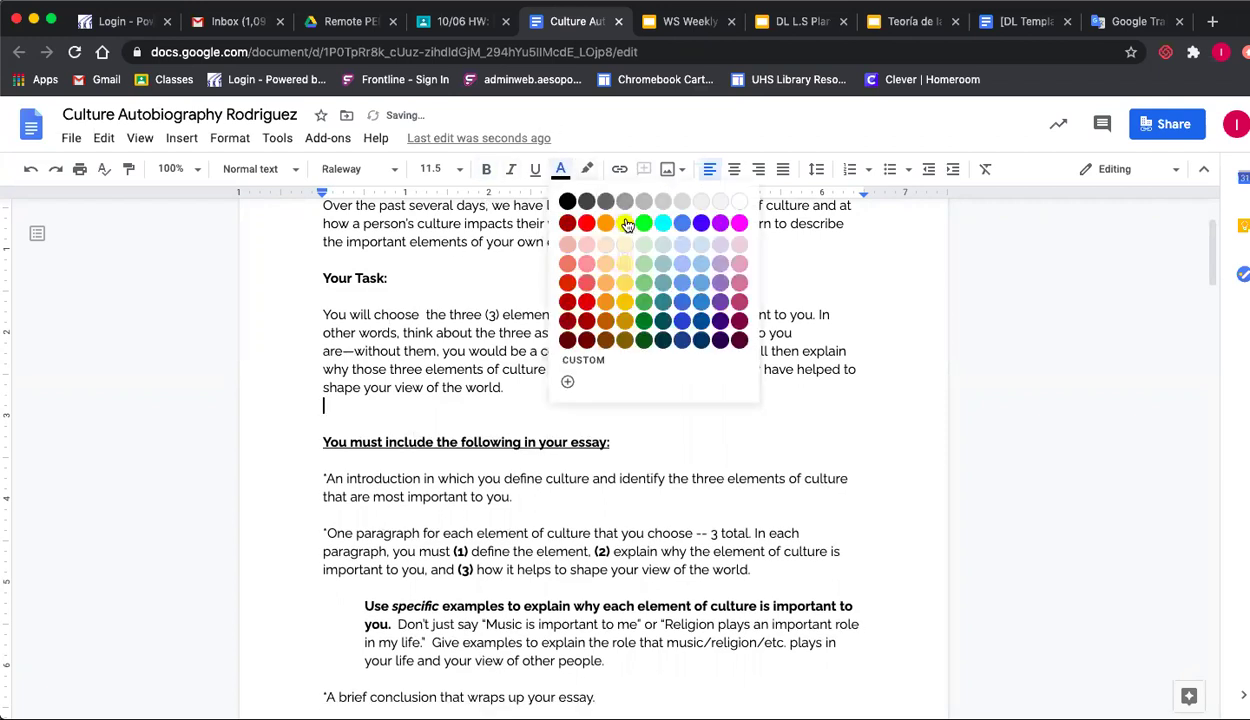
click(681, 222)
key(Return)
key(ctrl+b)
text(Social Organization, )
text(Rel)
key(BackSpace)
key(BackSpace)
key(BackSpace)
text(Customs/Traditions, Religion, Language, )
Continue the list of culture elements with "Arts/Literature, Government, Economic systems".
text(Govern)
key(BackSpace)
key(BackSpace)
key(BackSpace)
key(BackSpace)
key(BackSpace)
key(BackSpace)
text(Arts/)
key(BackSpace)
text(s/Literature, Governmnet,)
key(BackSpace)
key(BackSpace)
key(BackSpace)
key(BackSpace)
key(BackSpace)
text(ent.)
text( Economic sy)
text(stems)
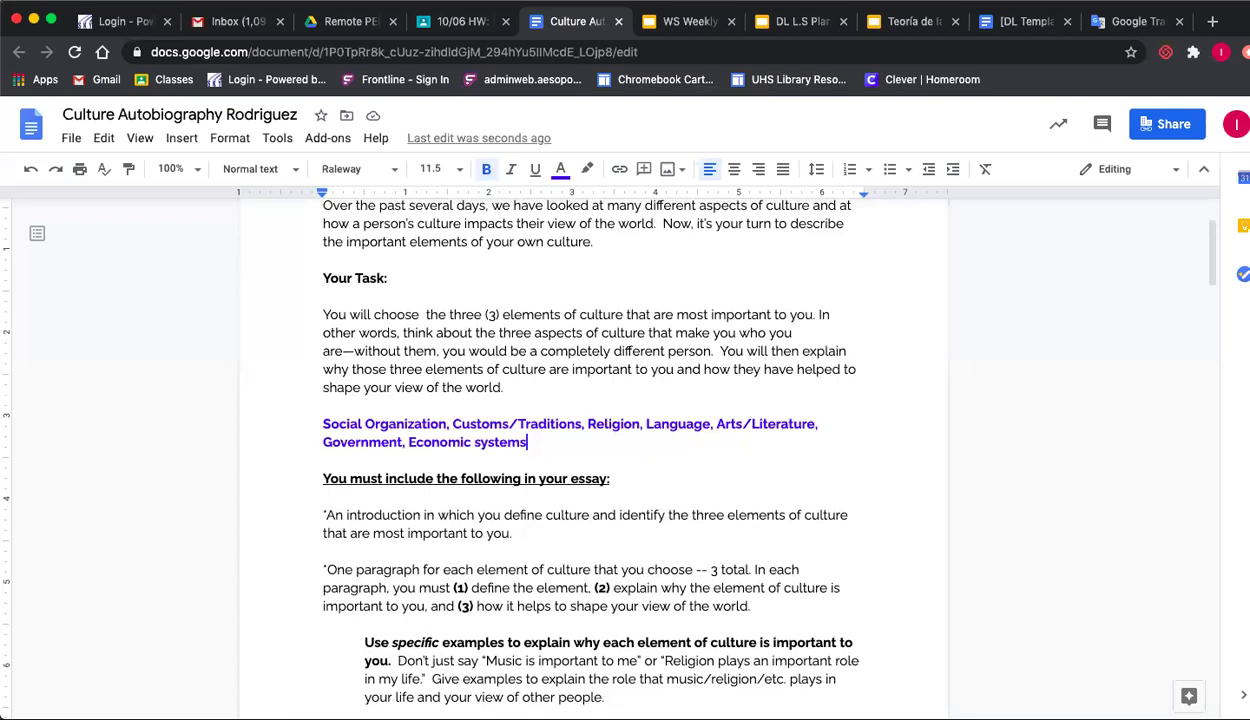
Highlight the listed culture elements in turn, from Religion and Language through Arts/Literature to Government and Economic systems.
triple_click(437, 446)
click(534, 446)
double_click(612, 424)
click(669, 425)
double_click(669, 425)
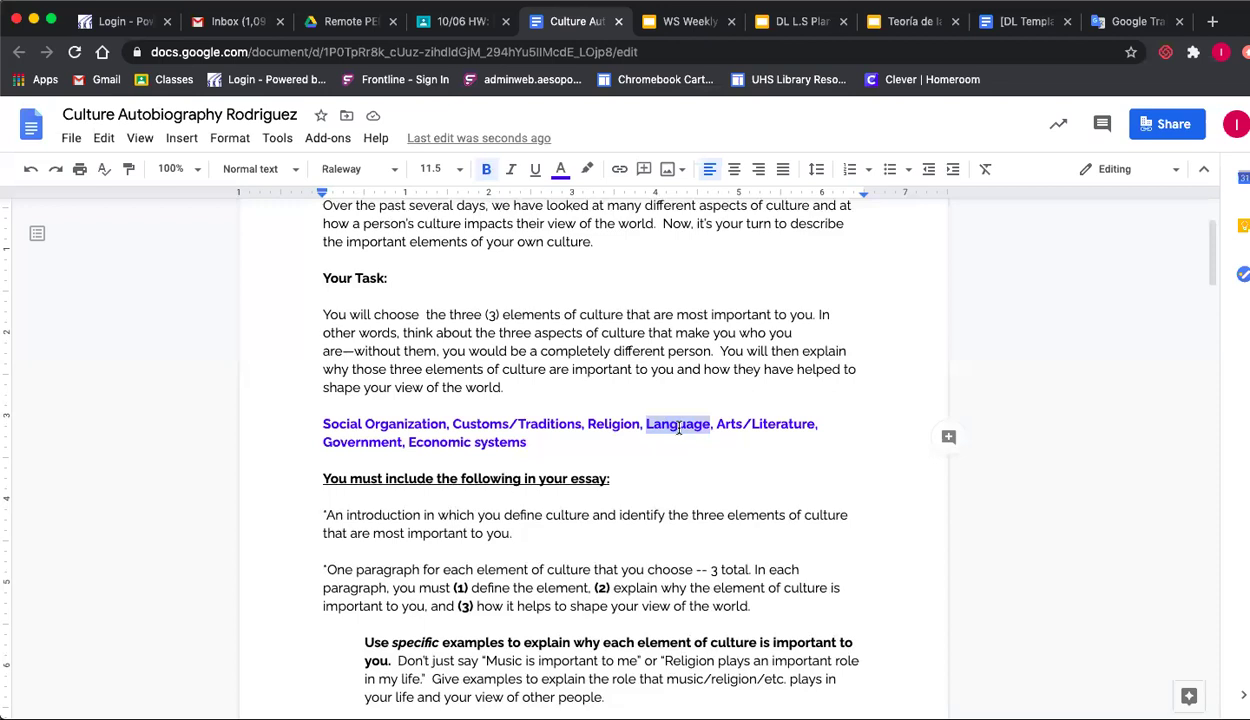
double_click(731, 425)
double_click(774, 426)
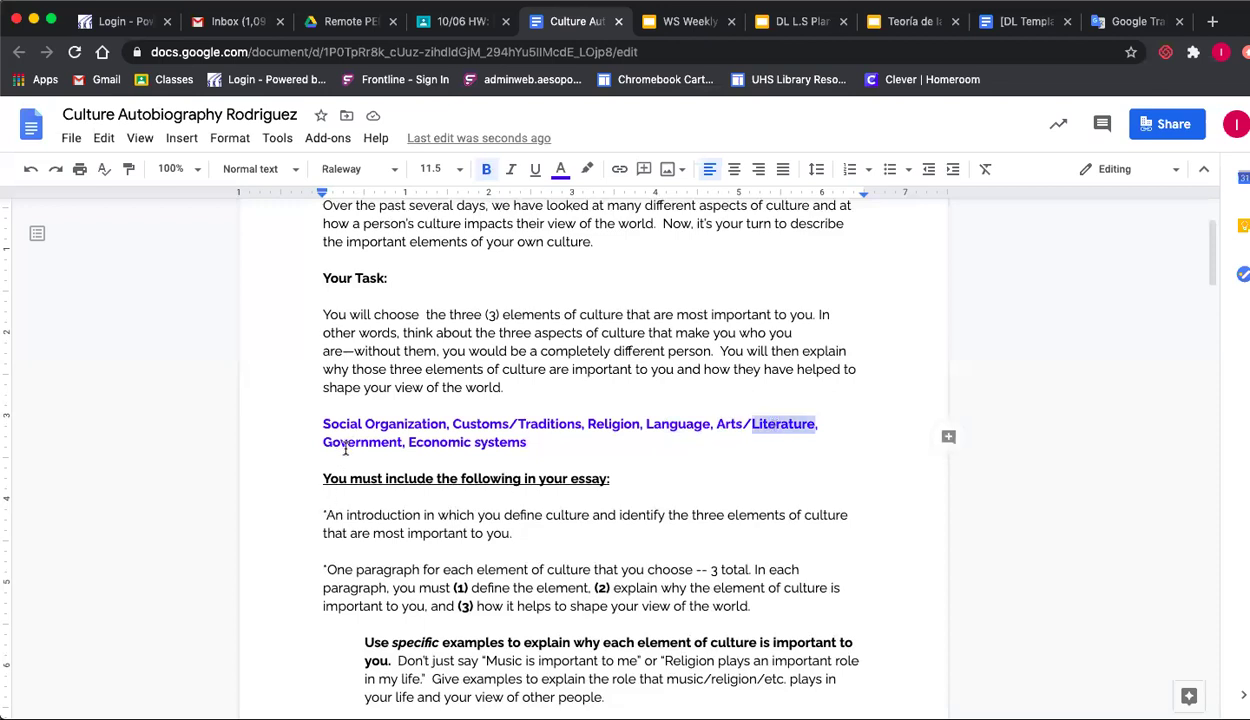
drag(347, 441, 547, 442)
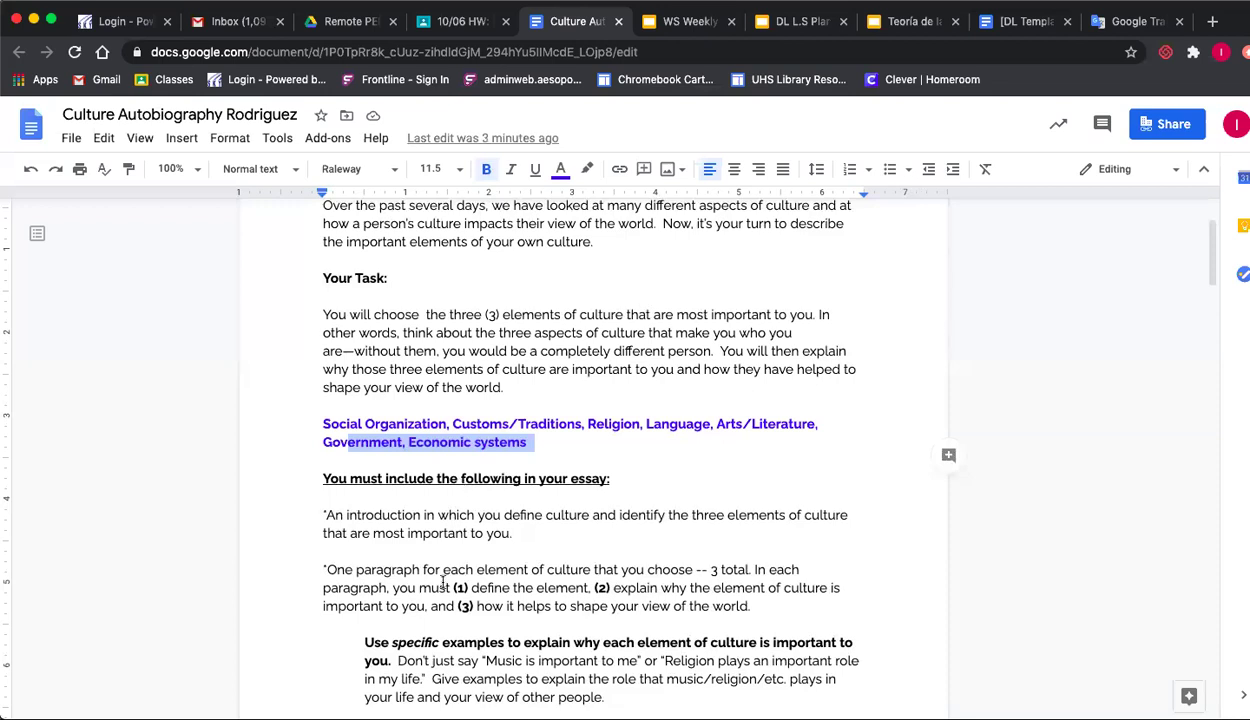
Read through the required essay parts and the Important Information bullets, highlighting "brief" in the conclusion requirement.
scroll(436, 587, down, 2)
scroll(436, 587, up, 2)
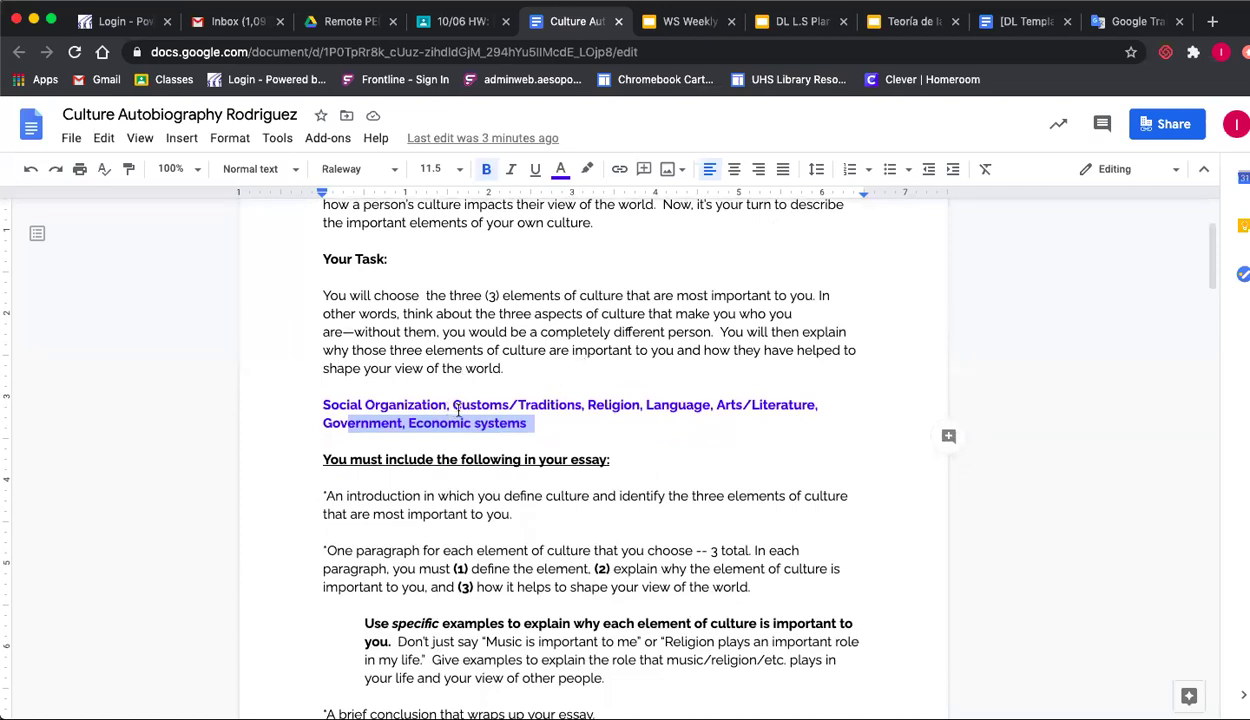
scroll(458, 411, down, 2)
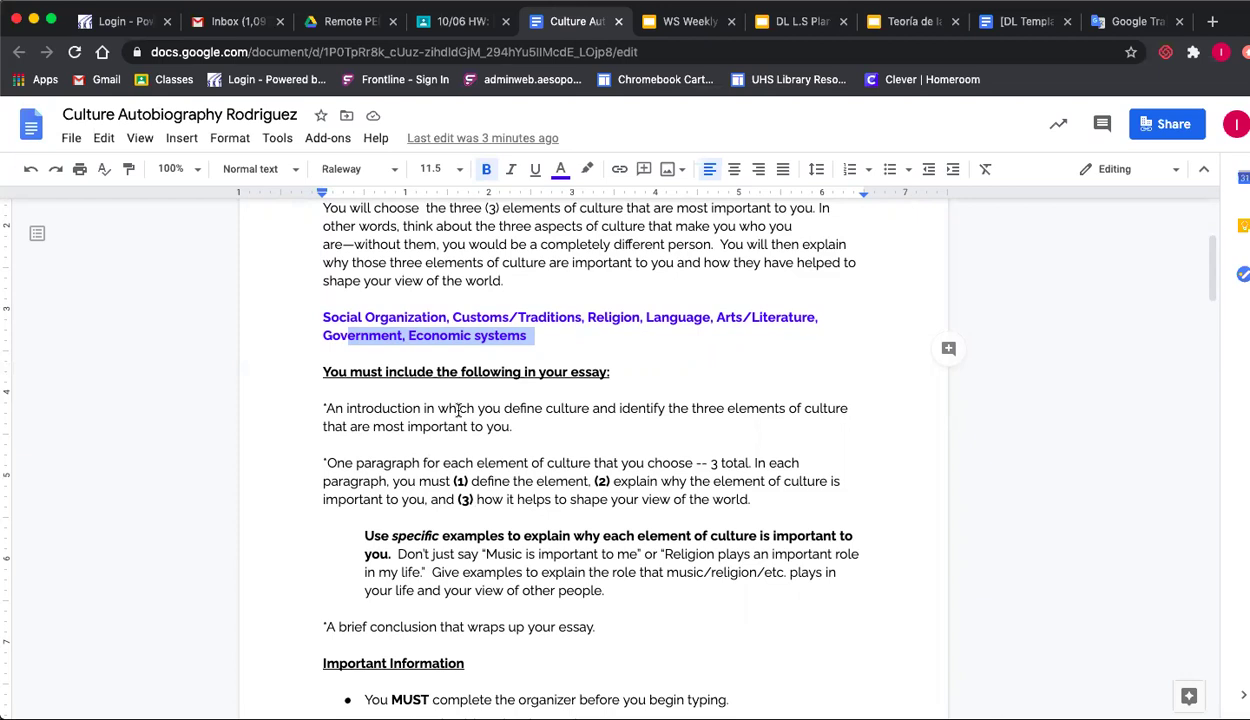
scroll(432, 513, down, 1)
scroll(432, 513, down, 2)
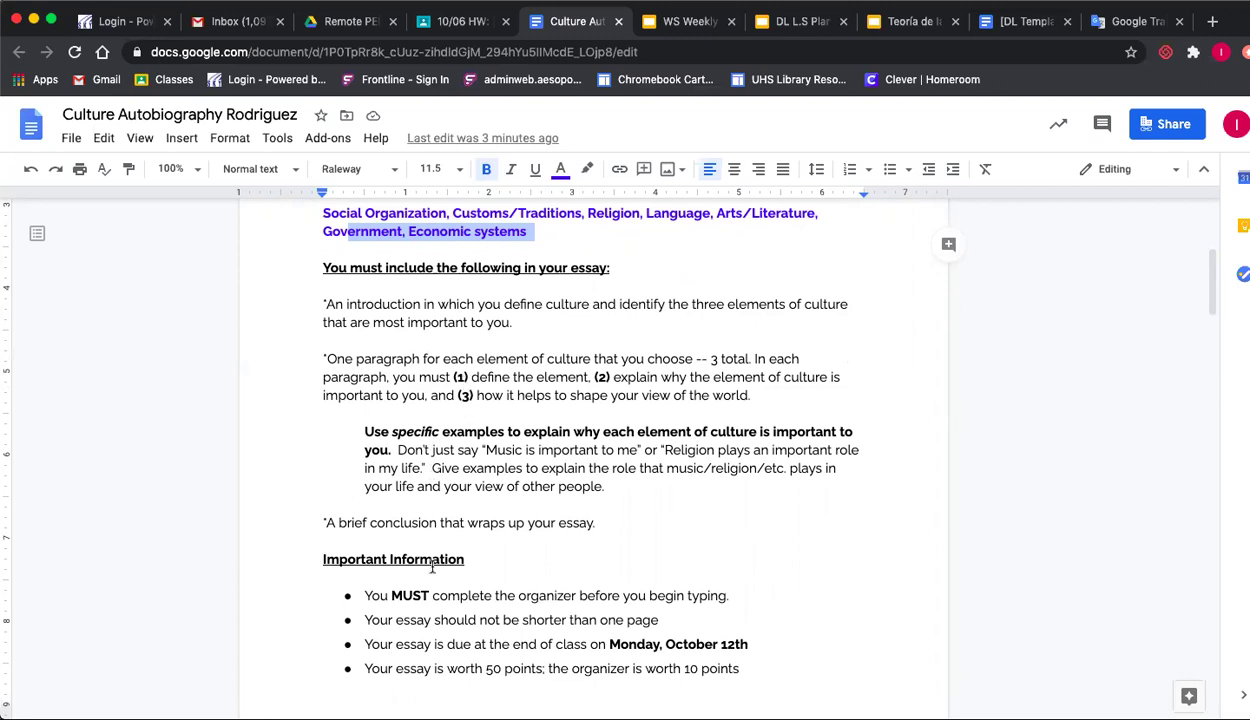
double_click(352, 522)
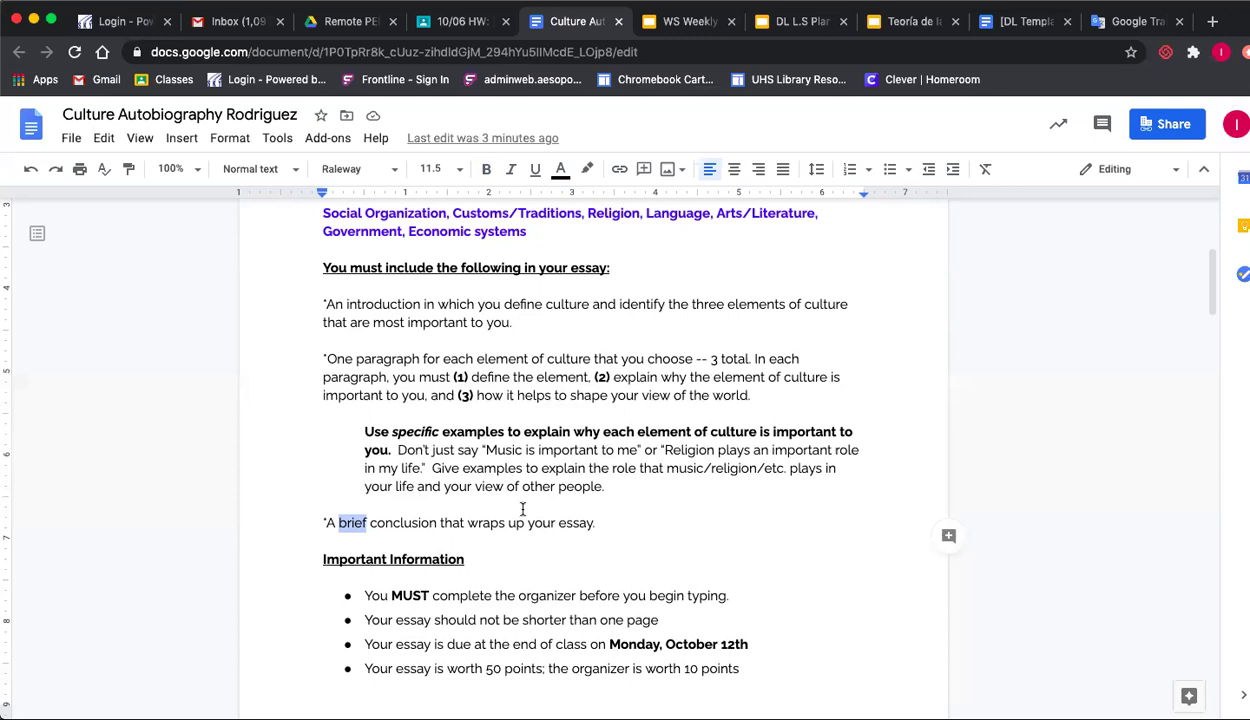
scroll(522, 510, down, 1)
scroll(522, 510, down, 1)
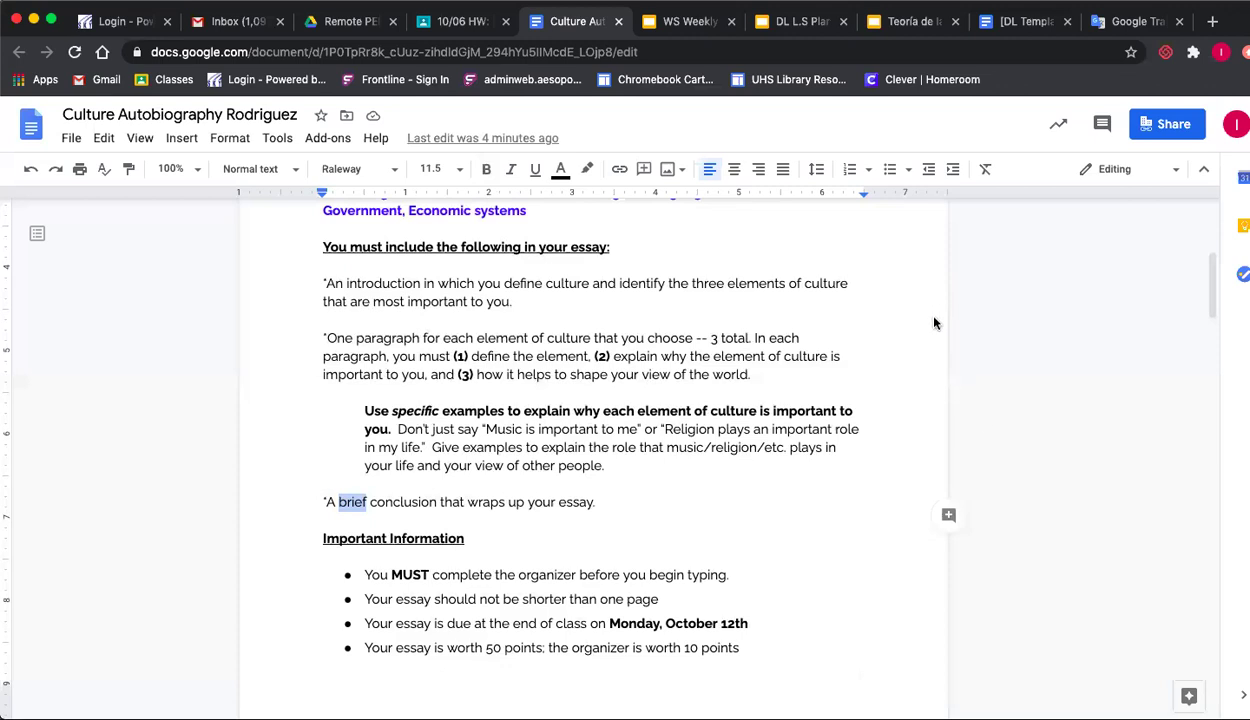
scroll(658, 438, down, 3)
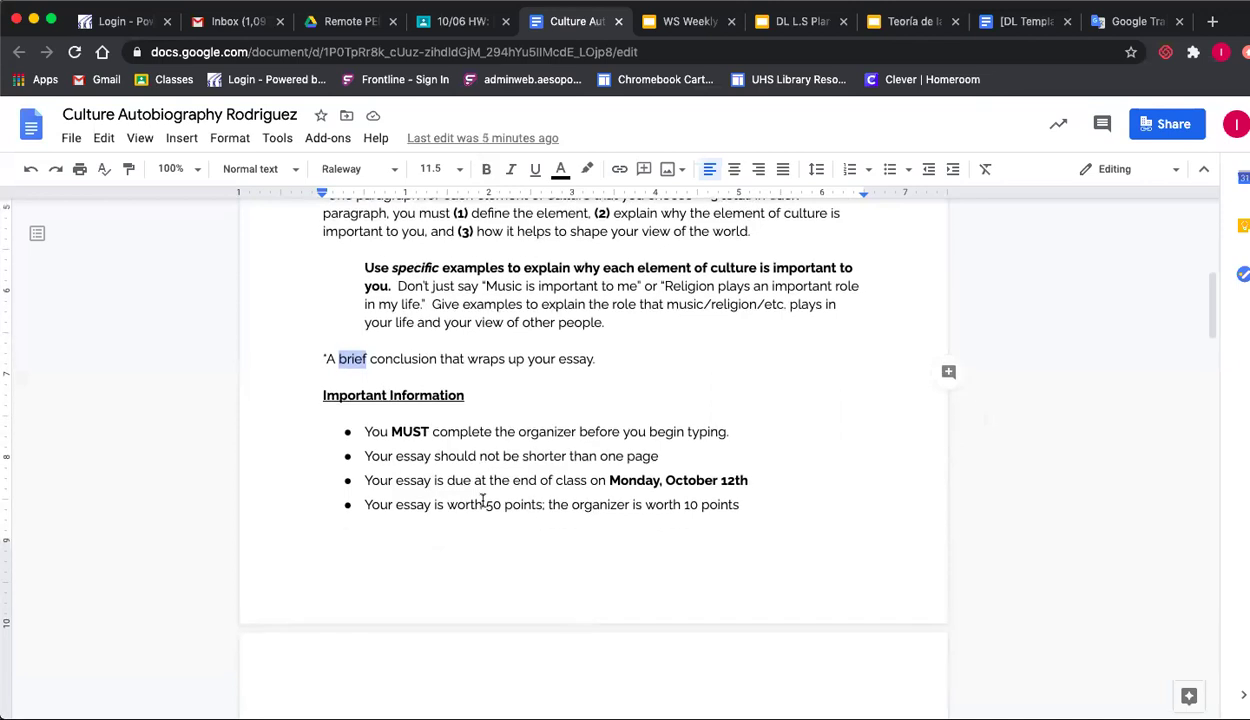
scroll(429, 322, up, 1)
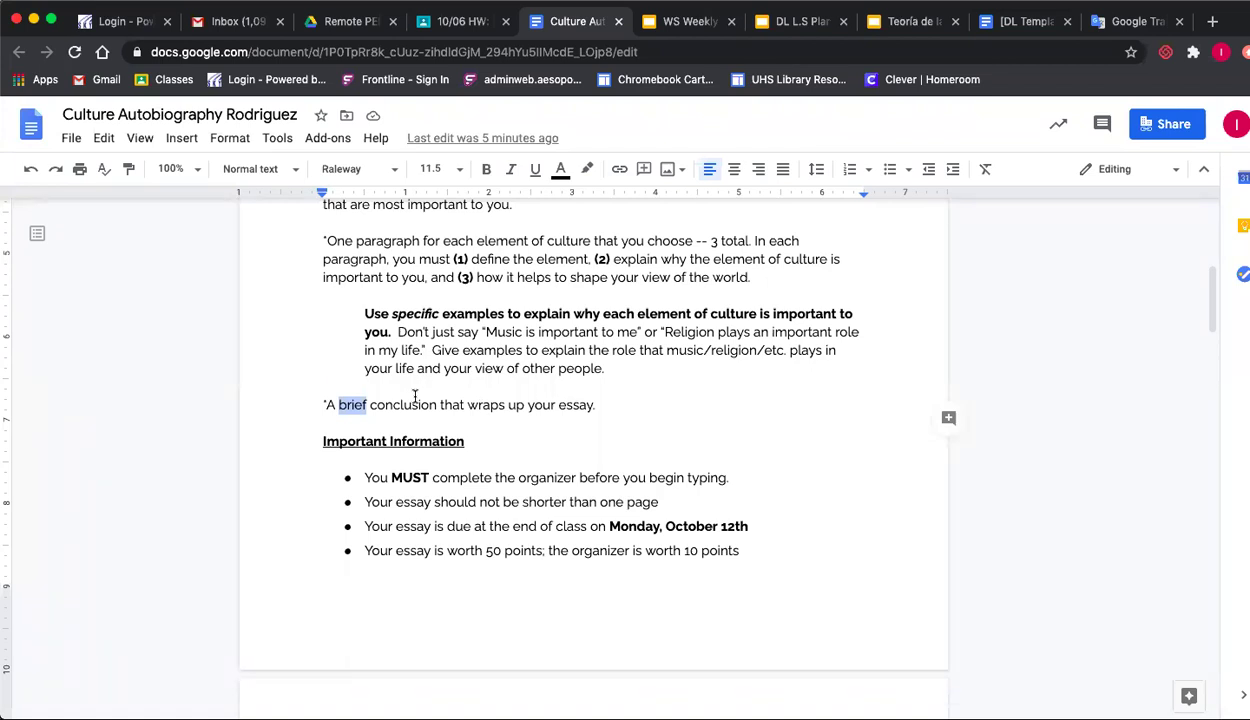
scroll(414, 397, up, 2)
scroll(414, 397, up, 1)
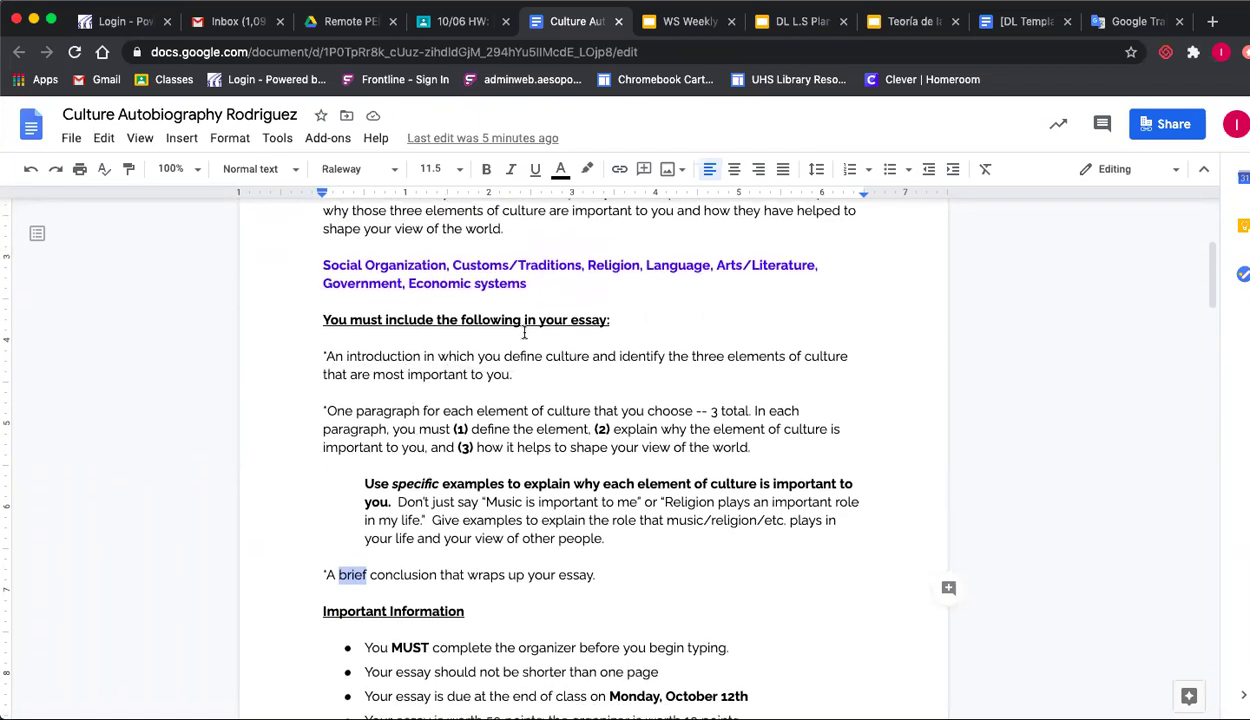
Highlight Religion and Arts/Literature in the culture elements list as example essay choices.
double_click(612, 265)
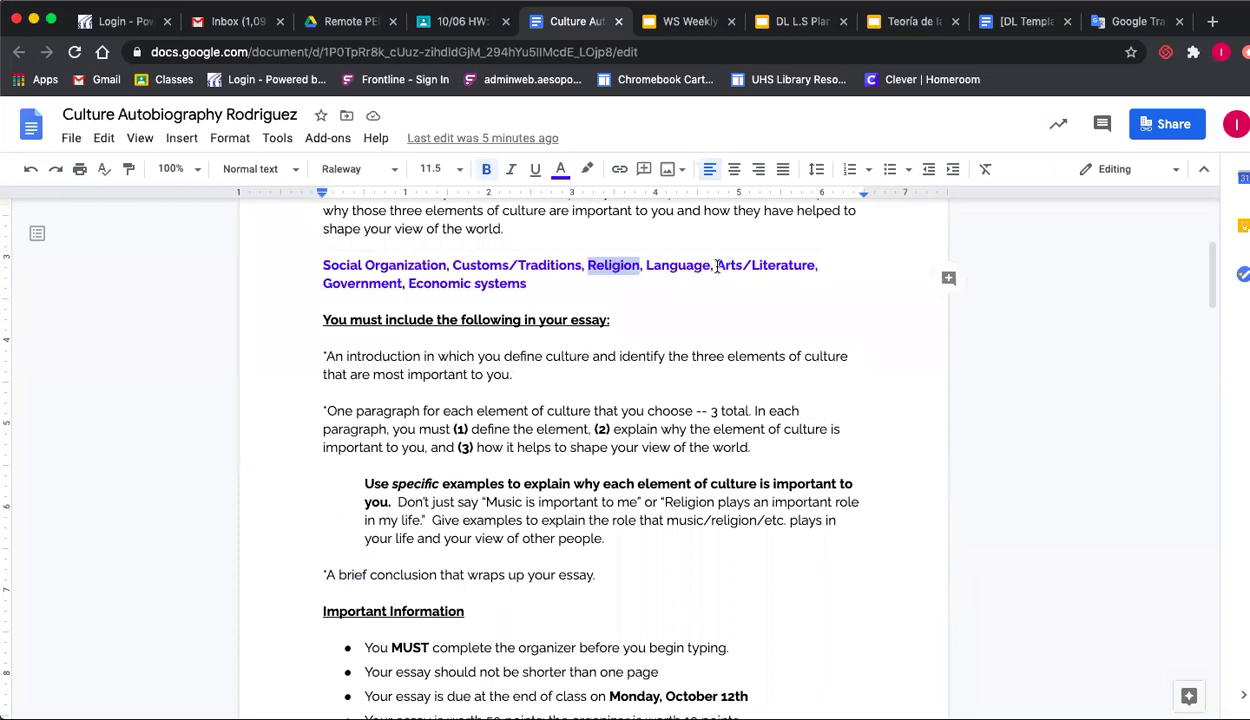
drag(717, 266, 821, 272)
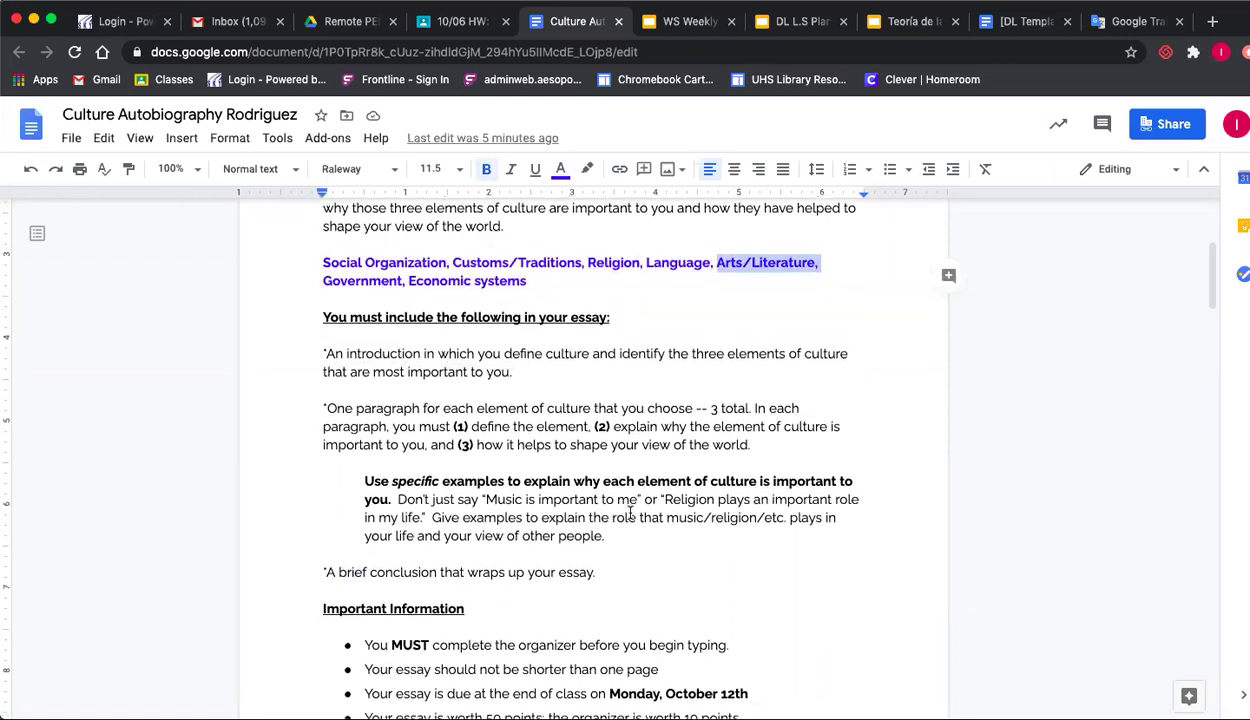
scroll(616, 500, down, 1)
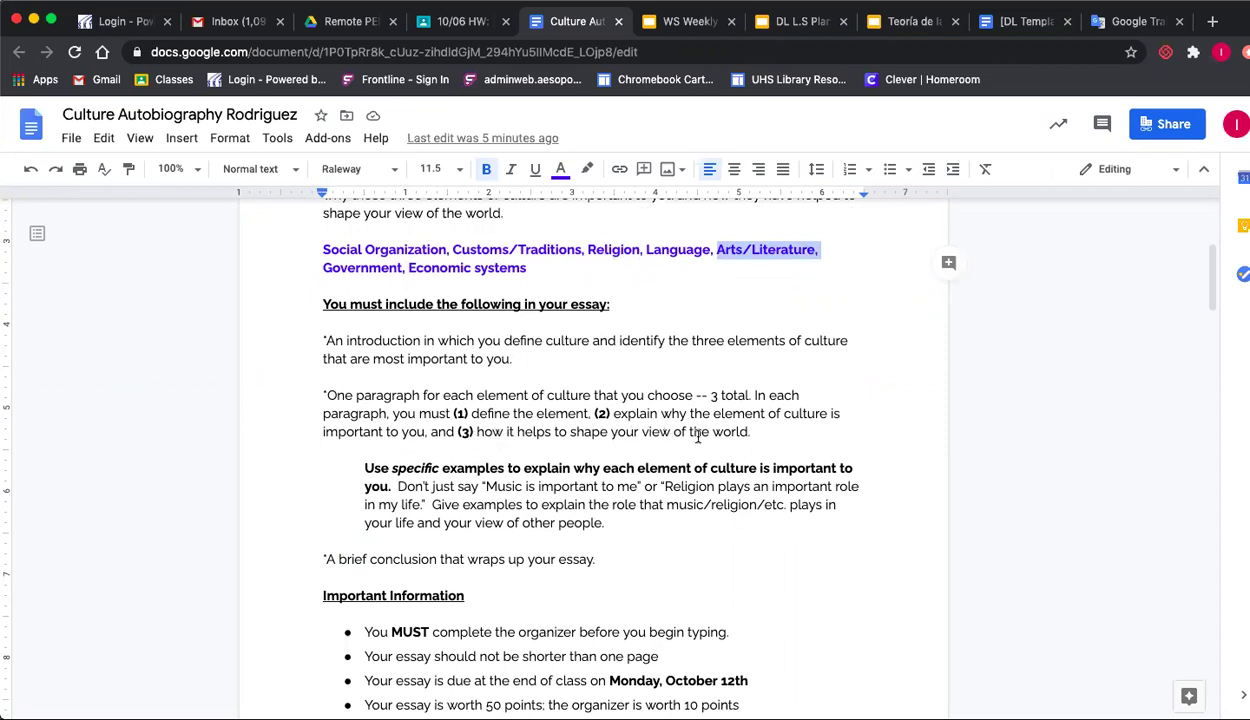
scroll(705, 437, down, 1)
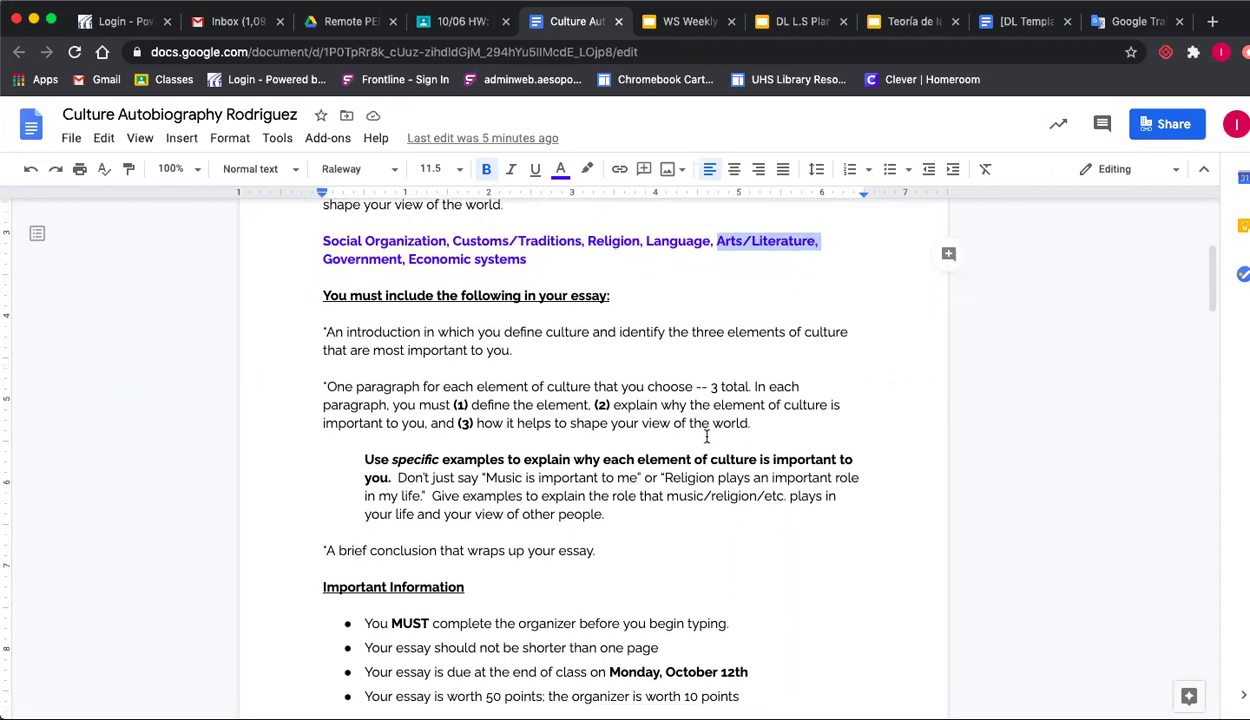
double_click(607, 236)
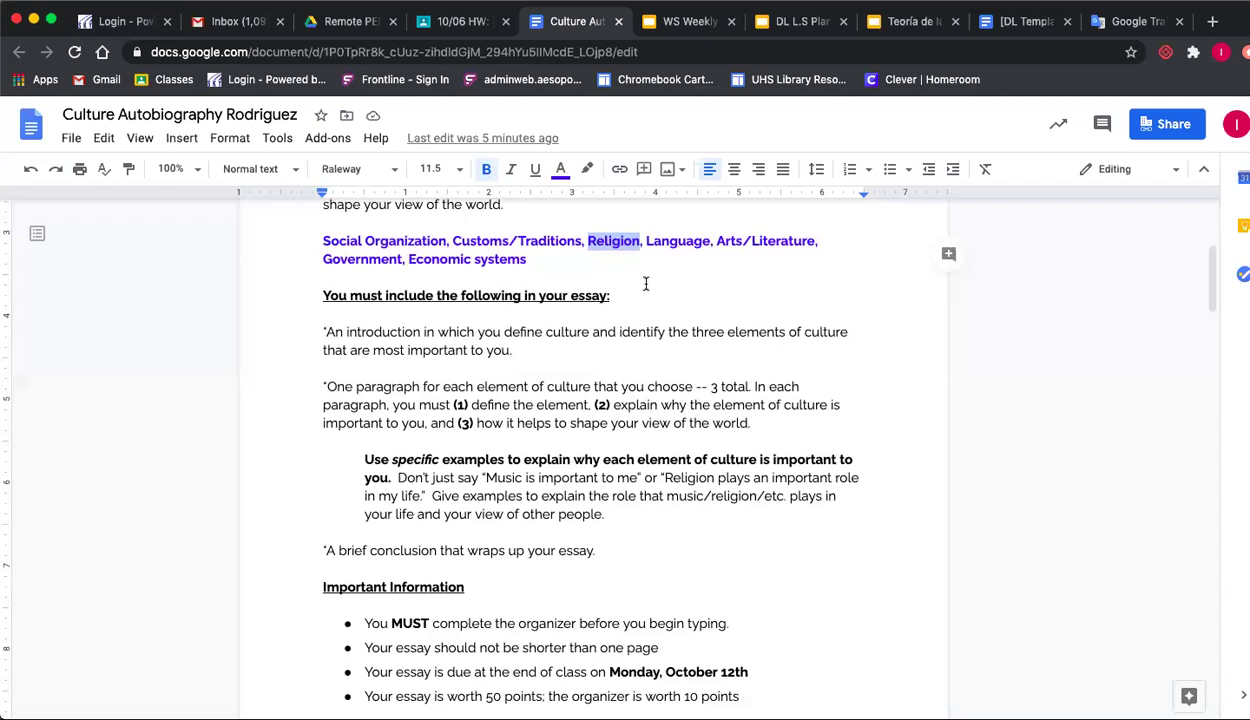
Review the body-paragraph requirement and the guidance on using specific examples, highlighting its key phrases.
triple_click(552, 403)
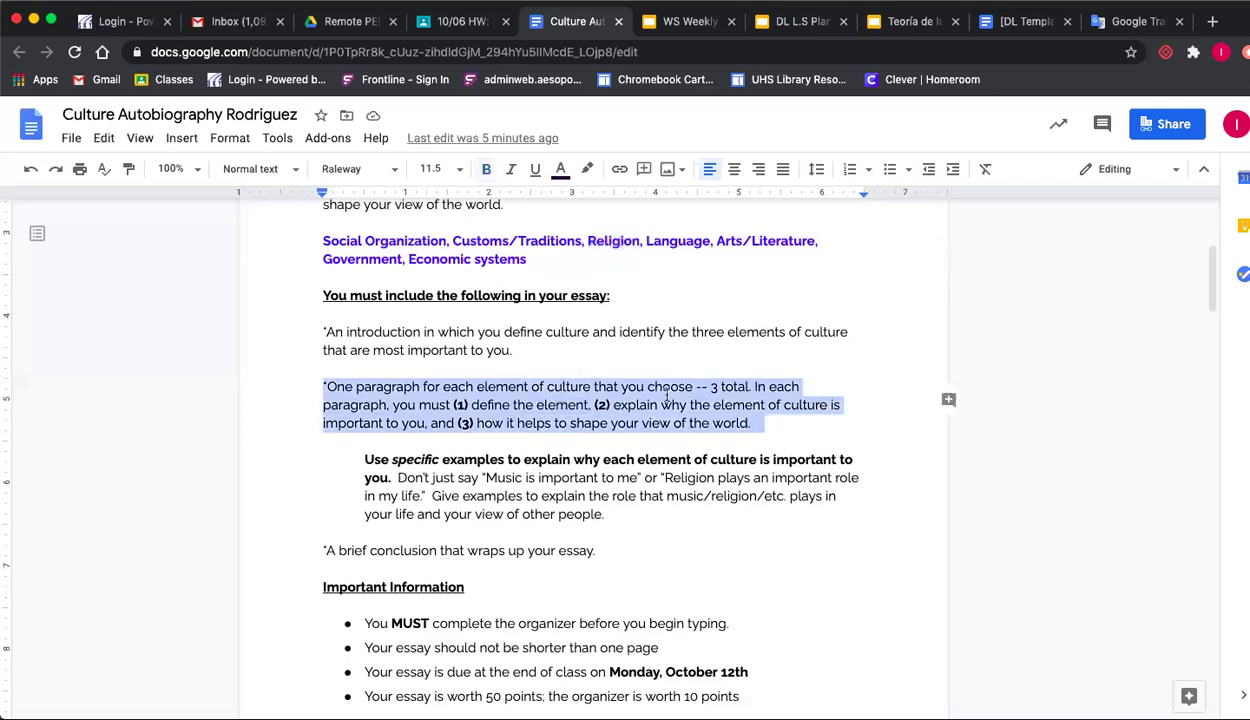
scroll(522, 410, down, 1)
drag(392, 421, 504, 416)
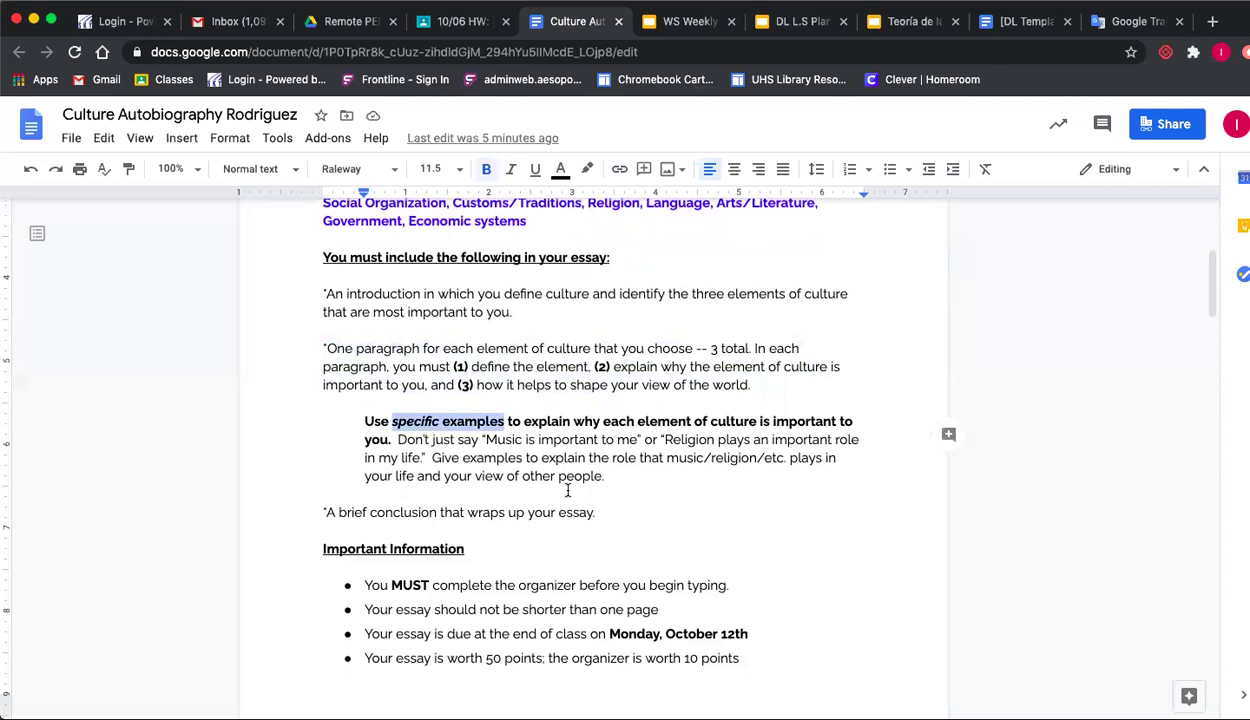
drag(397, 439, 430, 458)
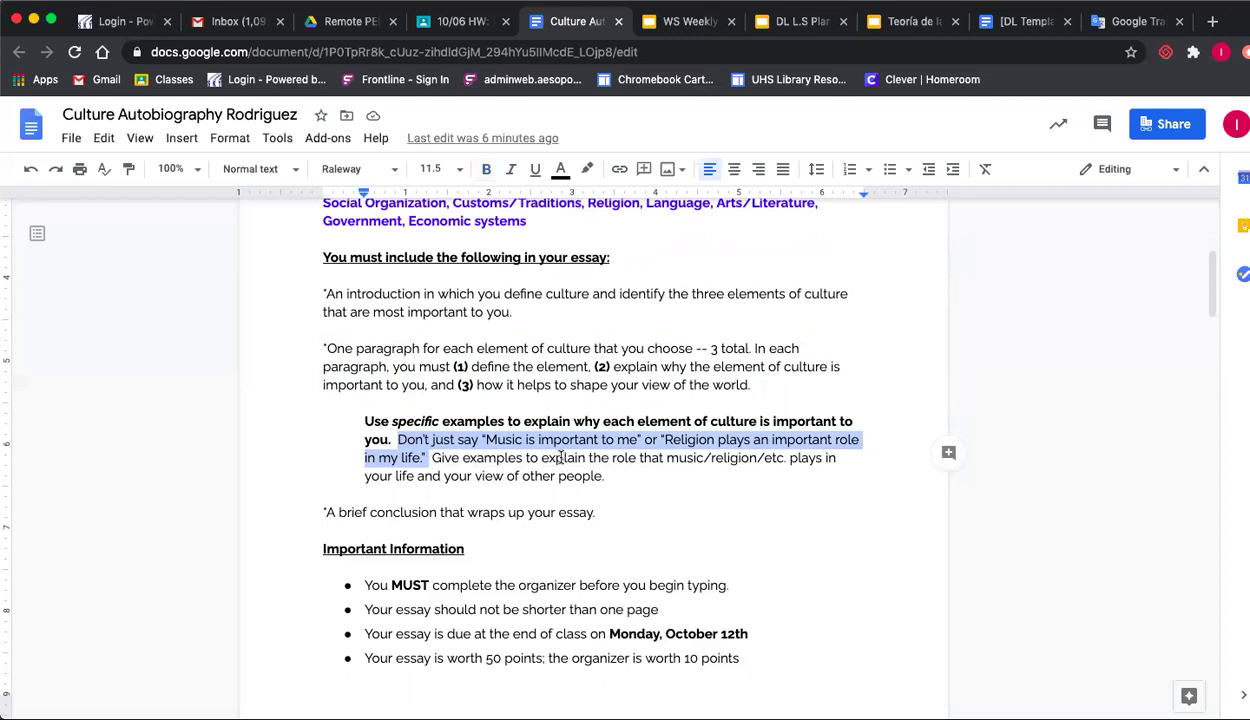
double_click(550, 439)
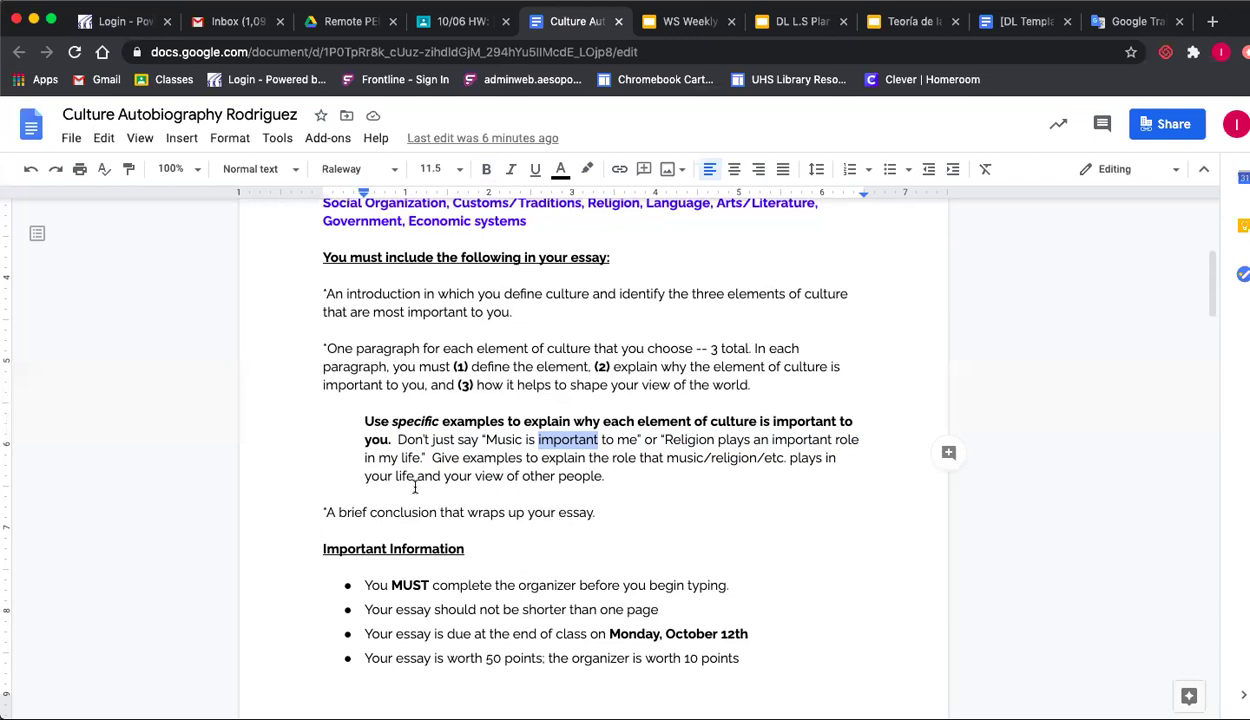
double_click(484, 457)
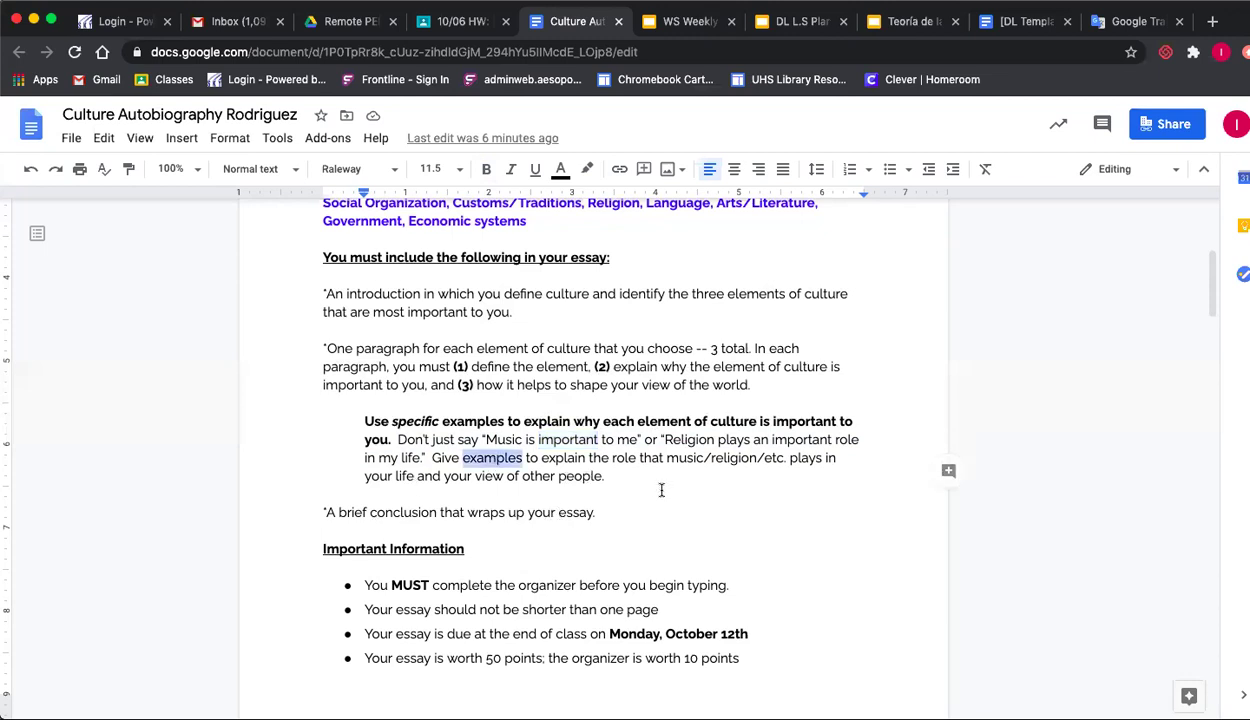
scroll(627, 528, down, 1)
double_click(503, 385)
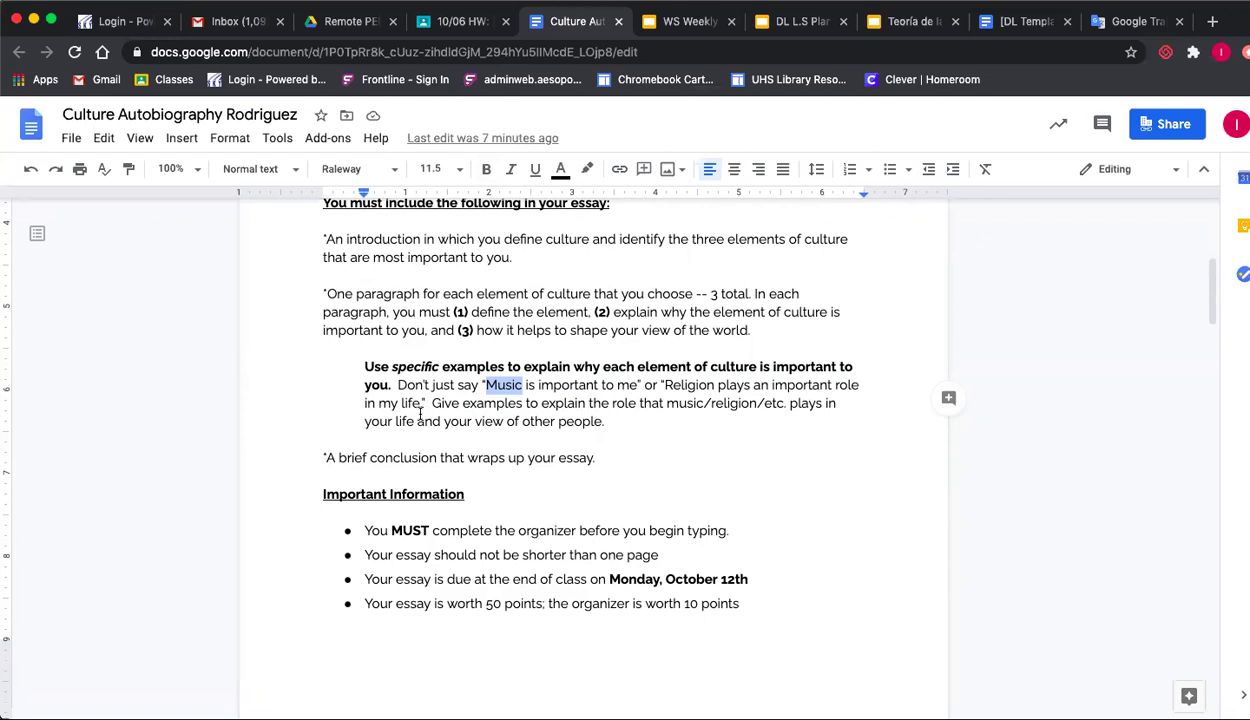
Highlight "shorter" in the essay length bullet and the due date "Monday, October 12th" under Important Information.
scroll(299, 520, down, 2)
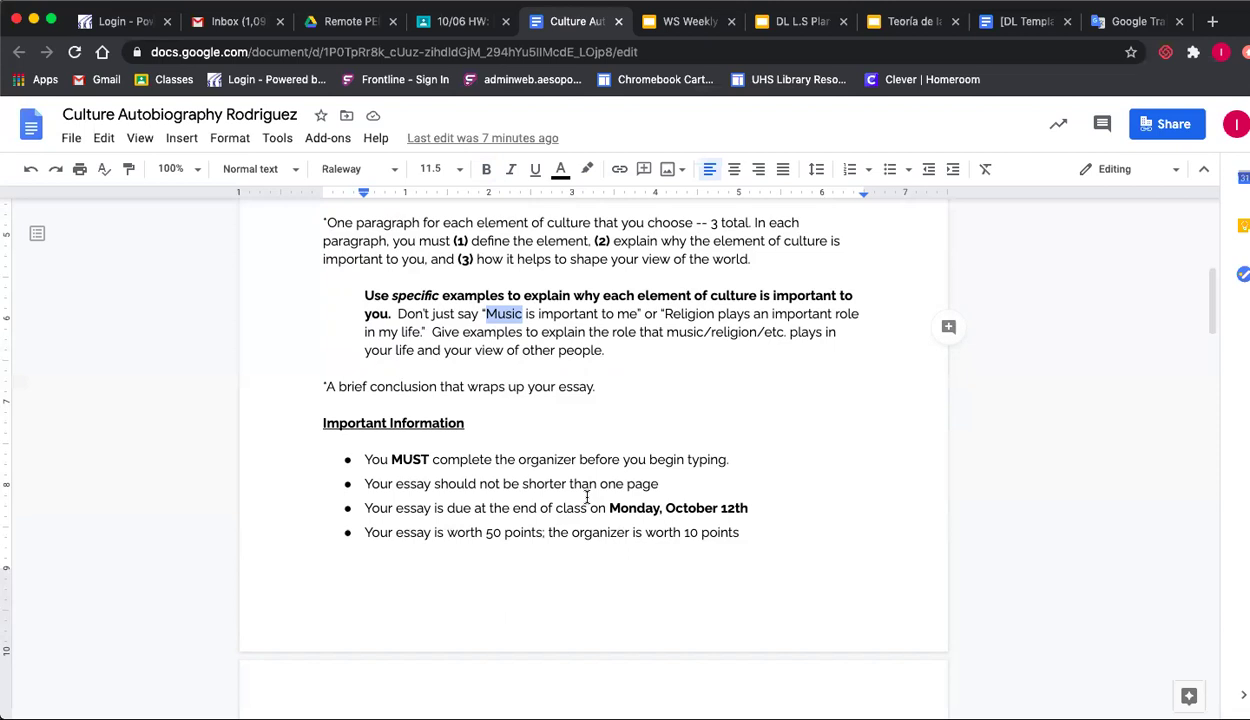
double_click(548, 483)
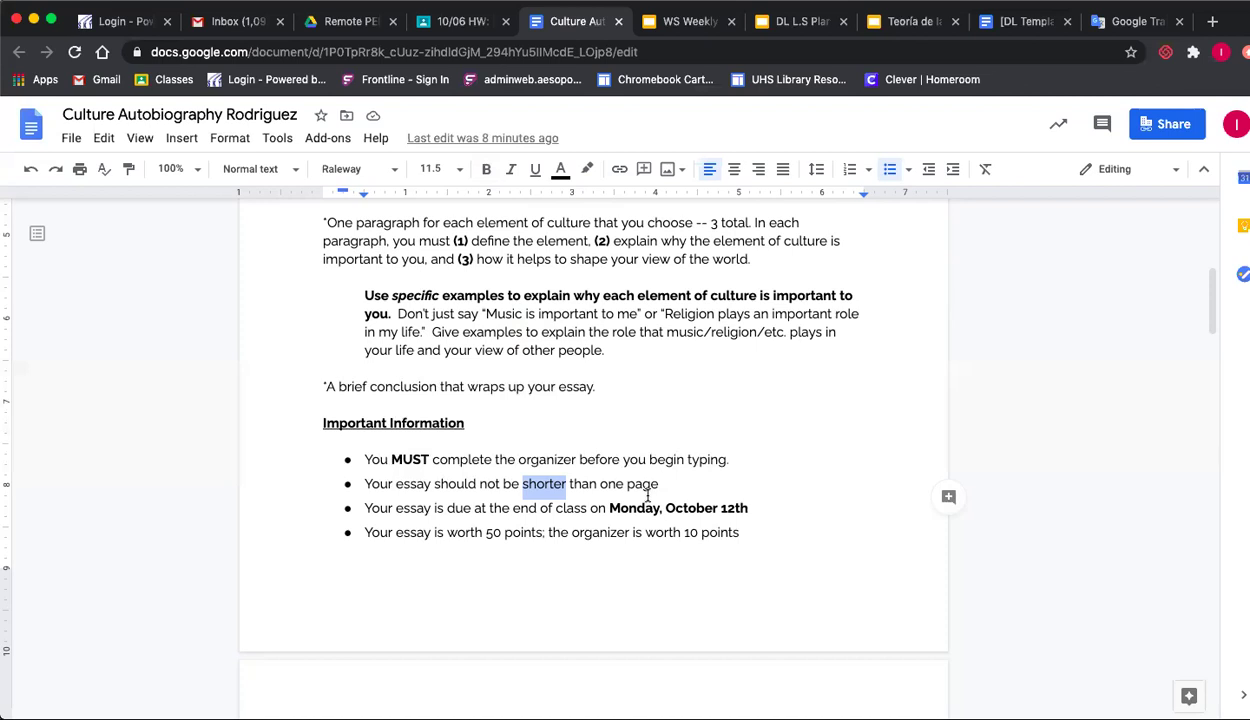
drag(609, 508, 739, 500)
Change "class" to "the day" in the due-date bullet under Important Information.
scroll(611, 558, down, 1)
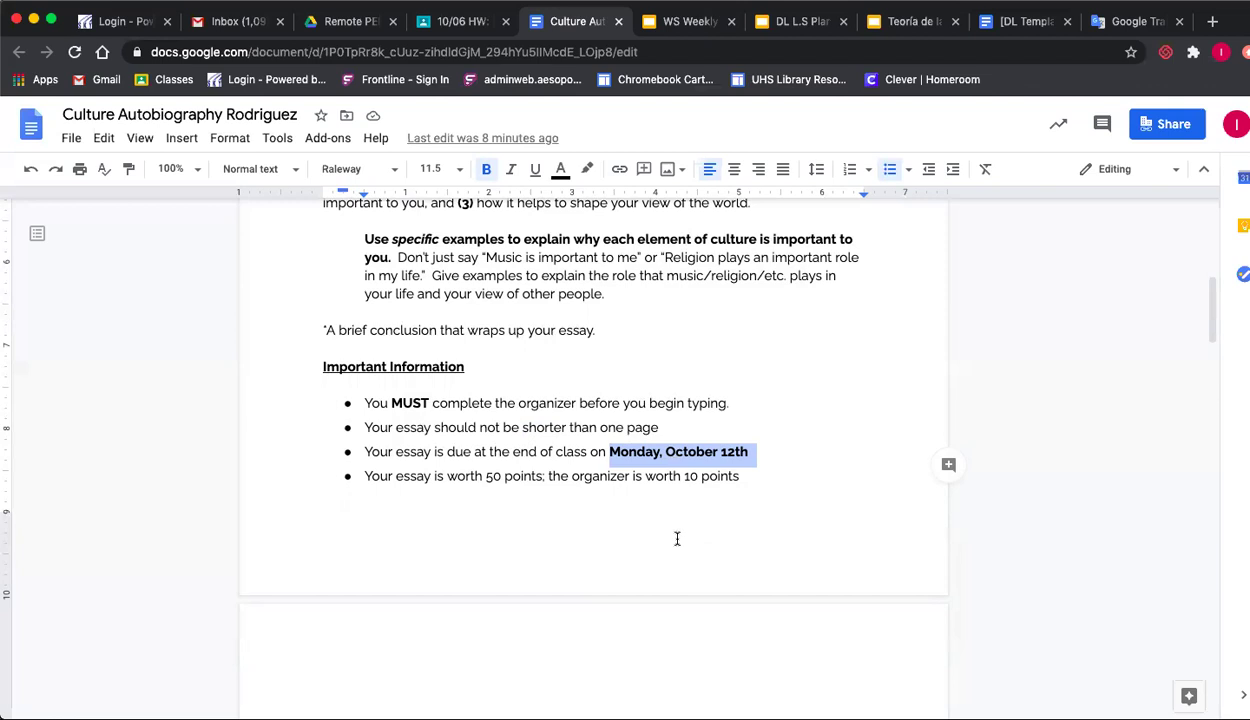
scroll(677, 539, down, 1)
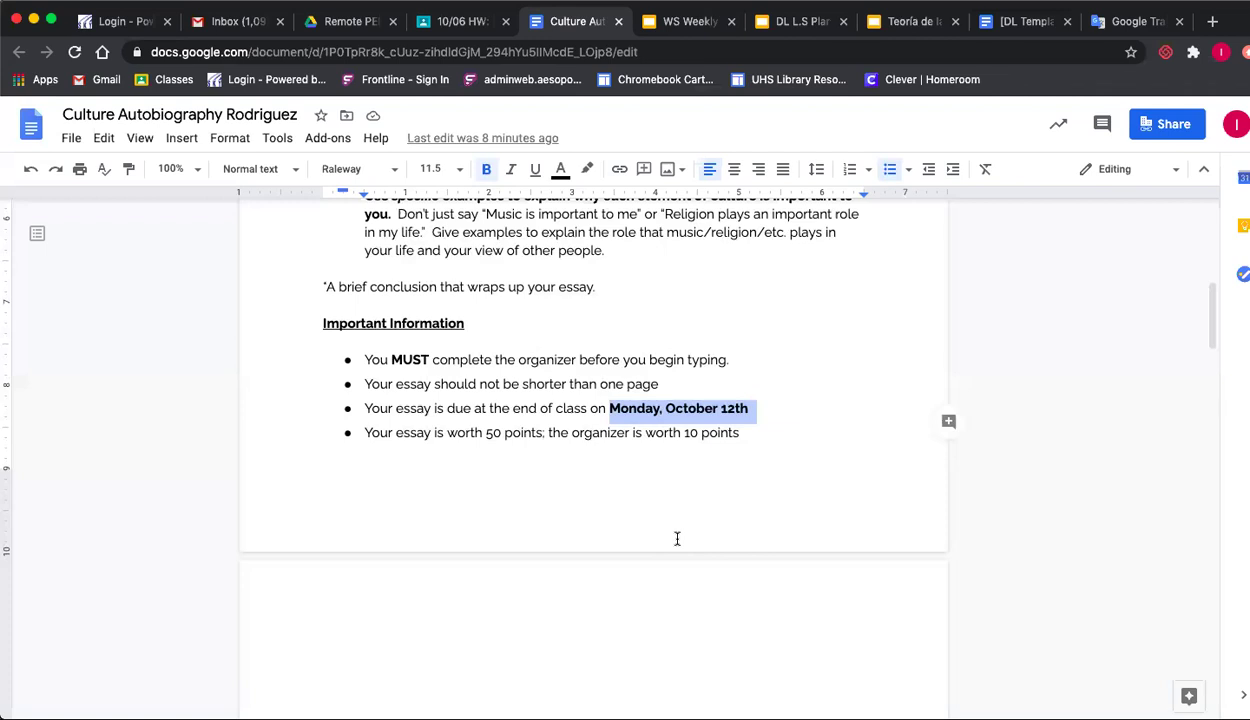
double_click(571, 408)
text(the)
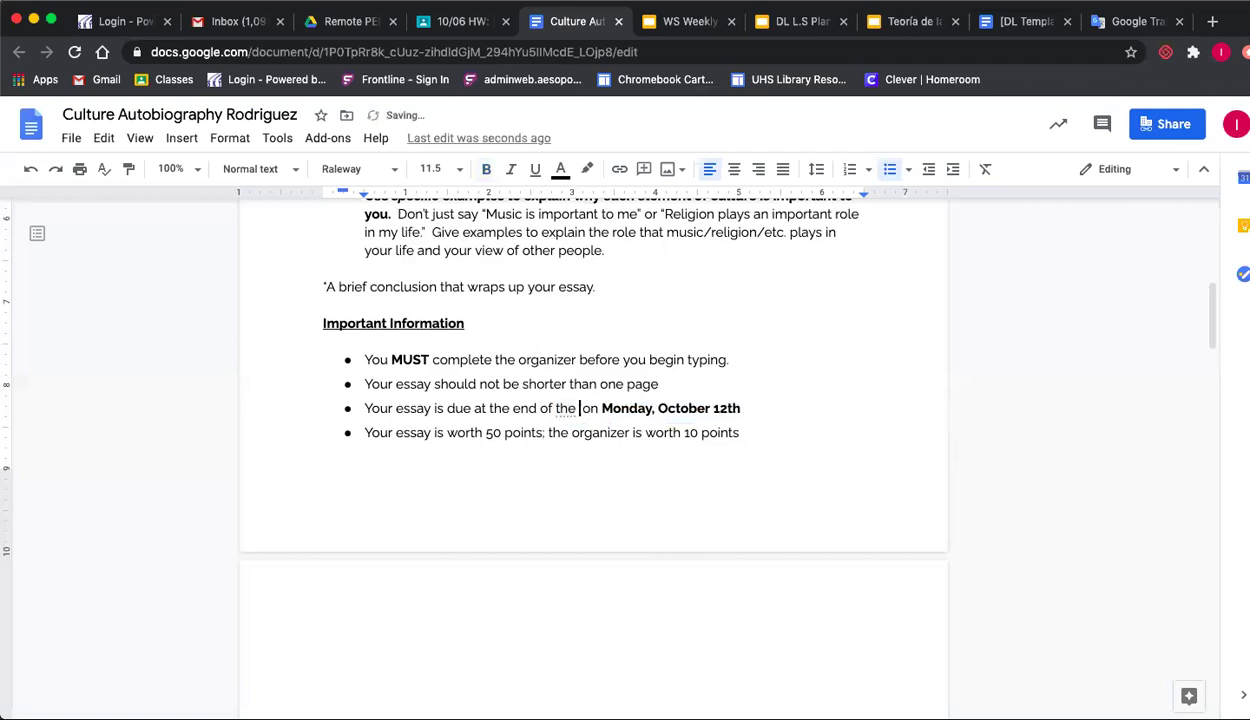
key(BackSpace)
key(BackSpace)
text(e day)
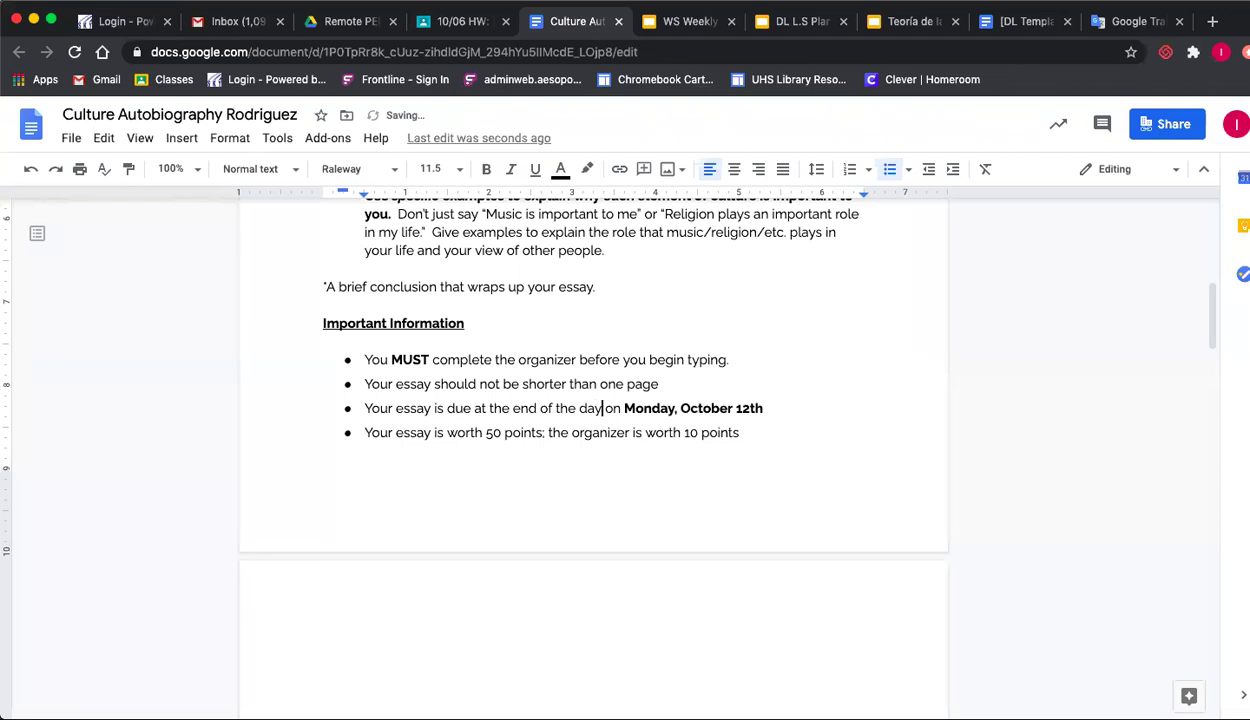
Review the Cultural Autobiography Essay Organizer's introduction rows and the Element 1 questions.
scroll(578, 452, down, 1)
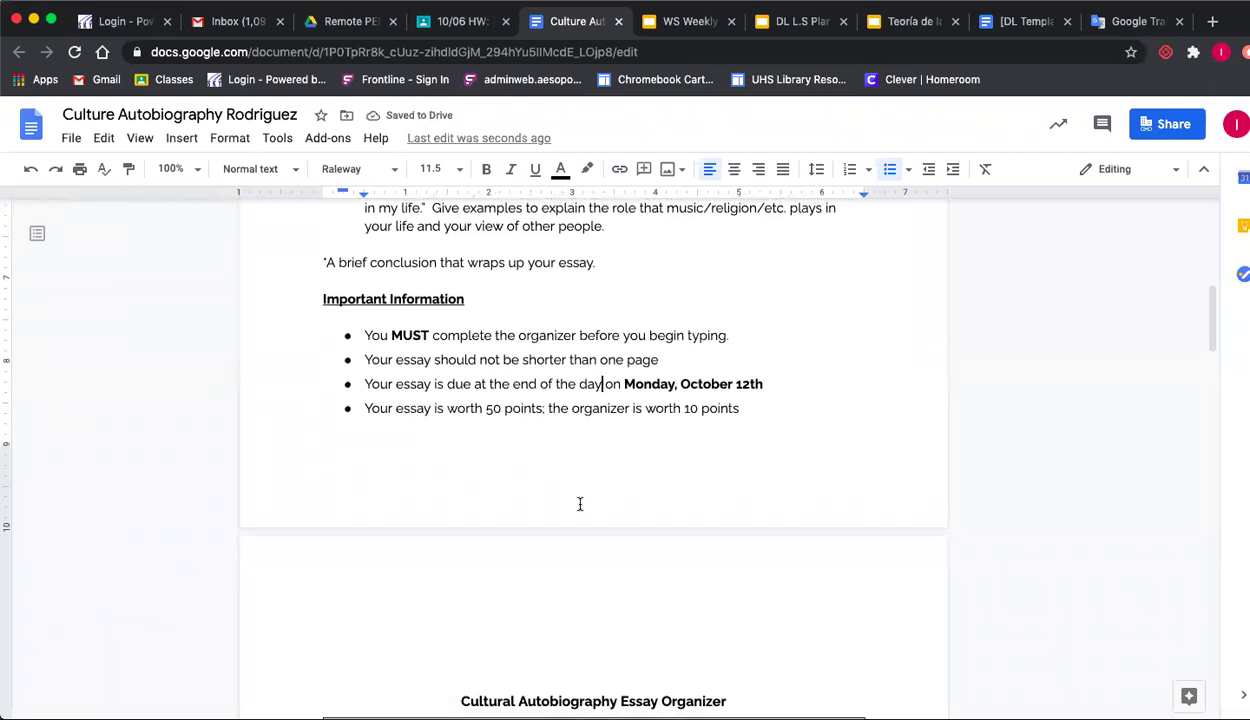
scroll(579, 516, down, 5)
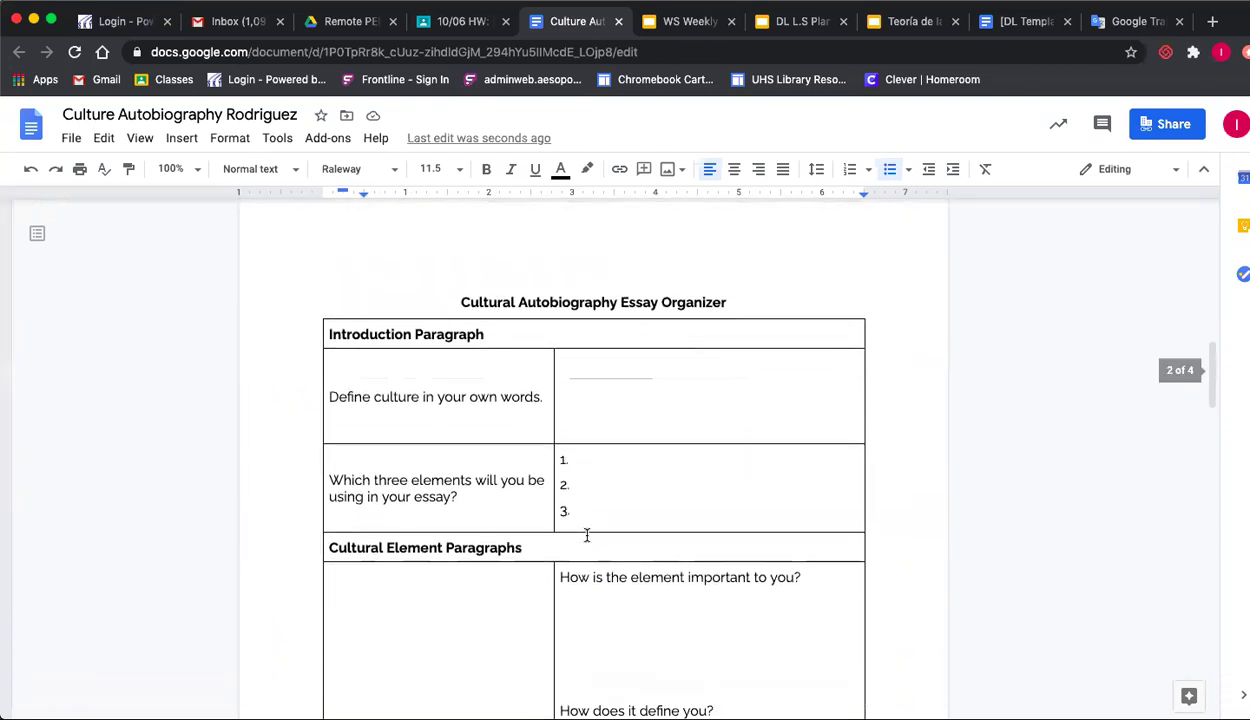
scroll(587, 535, down, 2)
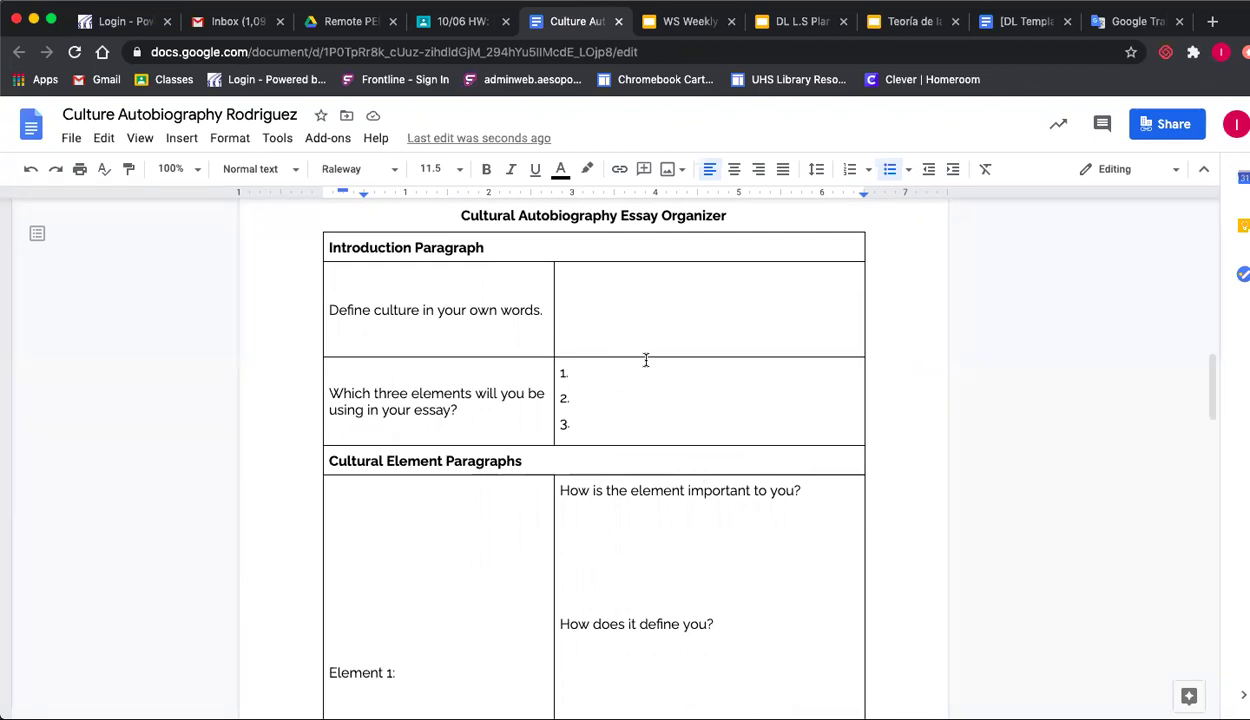
scroll(645, 360, up, 1)
scroll(645, 360, down, 2)
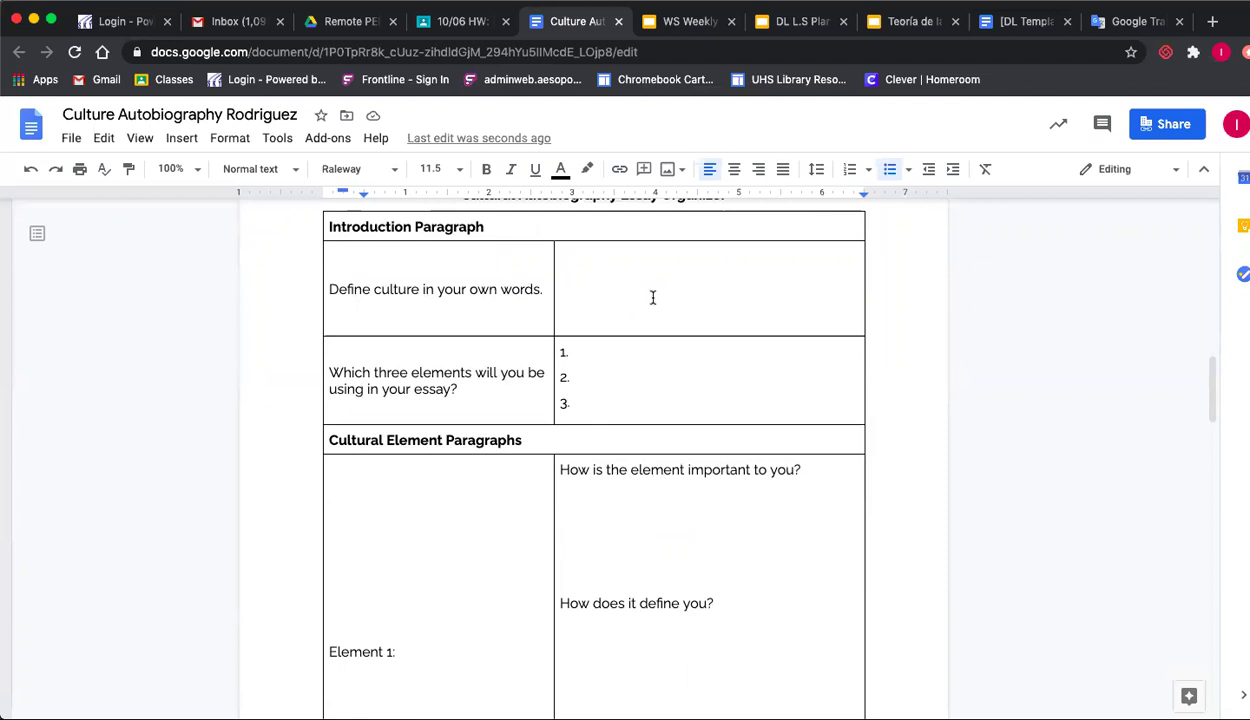
scroll(632, 371, down, 1)
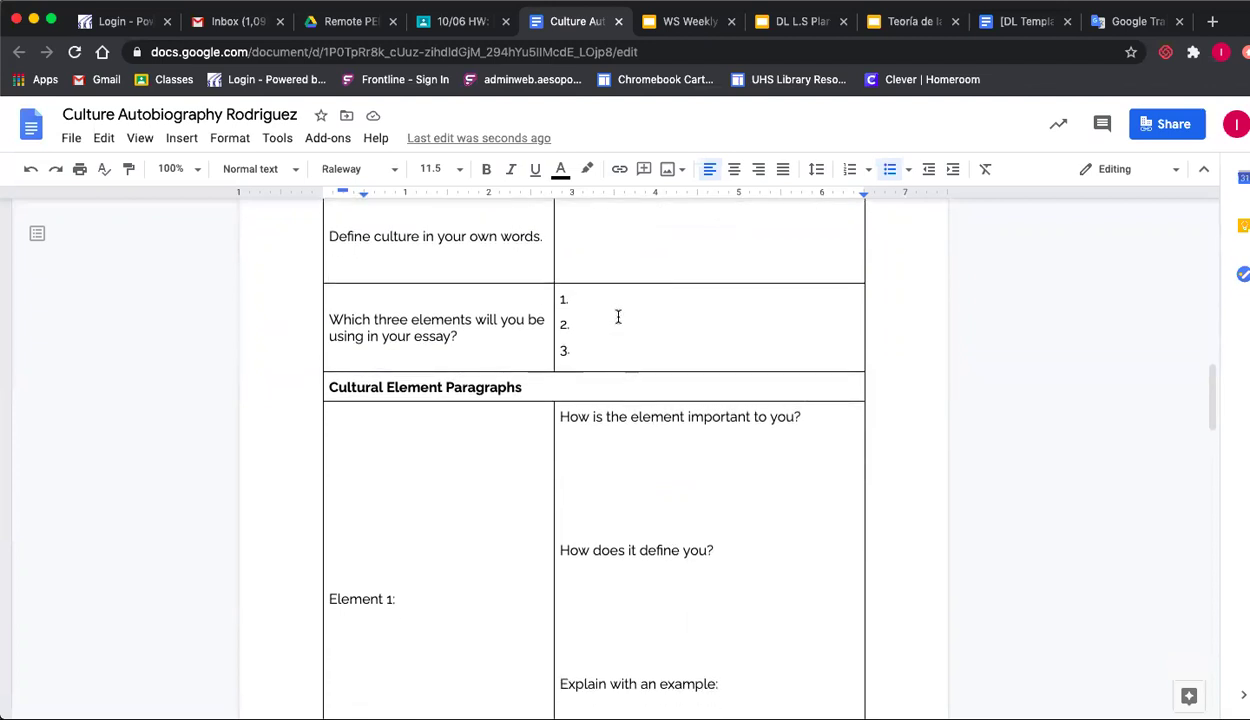
scroll(604, 358, down, 2)
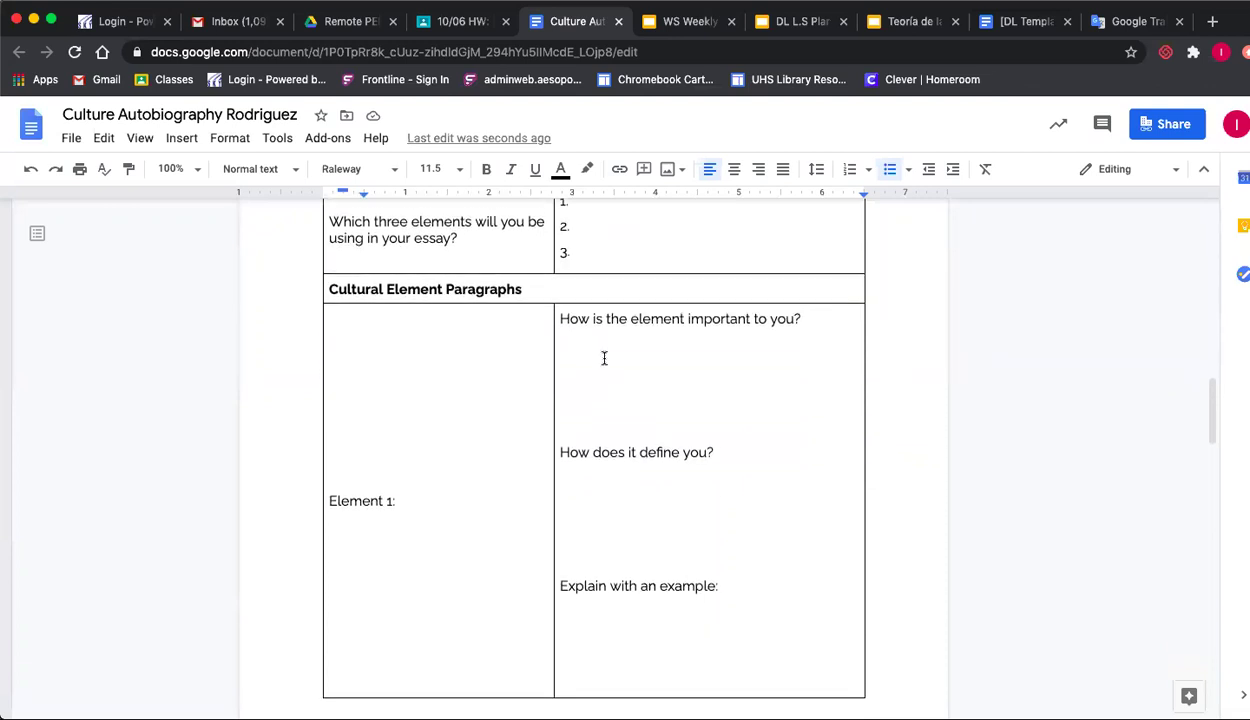
scroll(590, 463, down, 1)
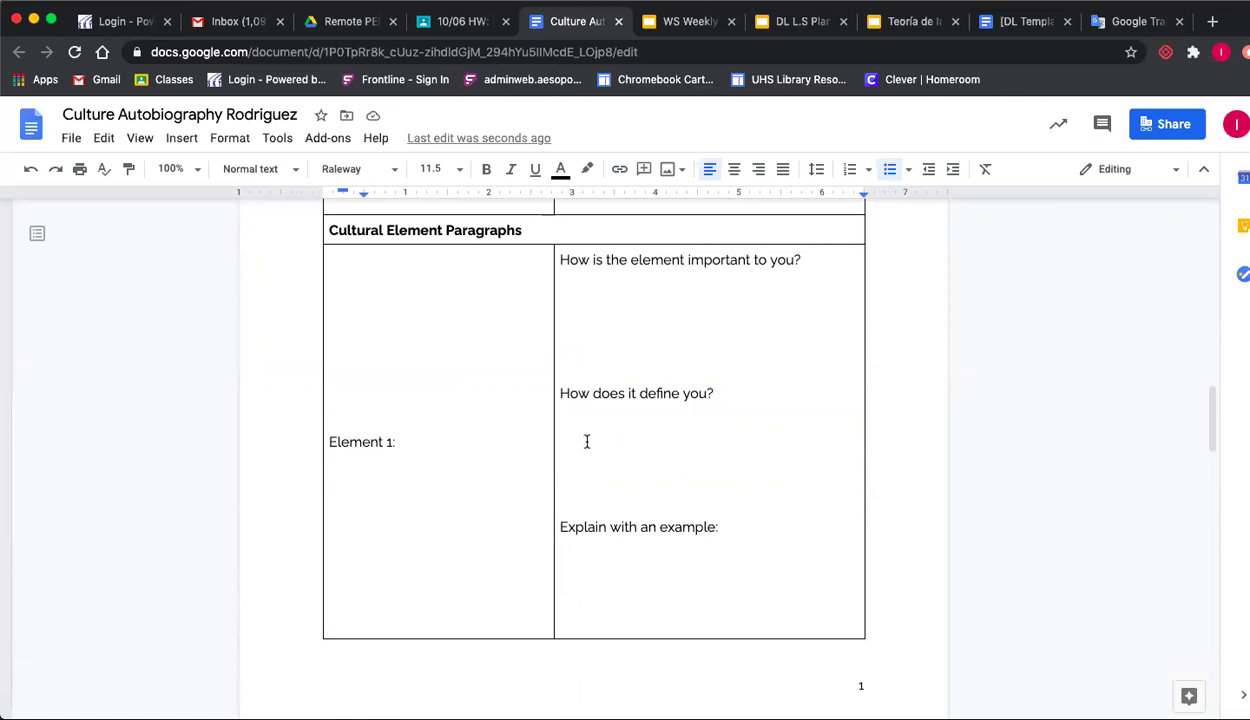
Enter "Arts/Literature" as Element 1 in the organizer's Cultural Element Paragraphs section.
click(464, 448)
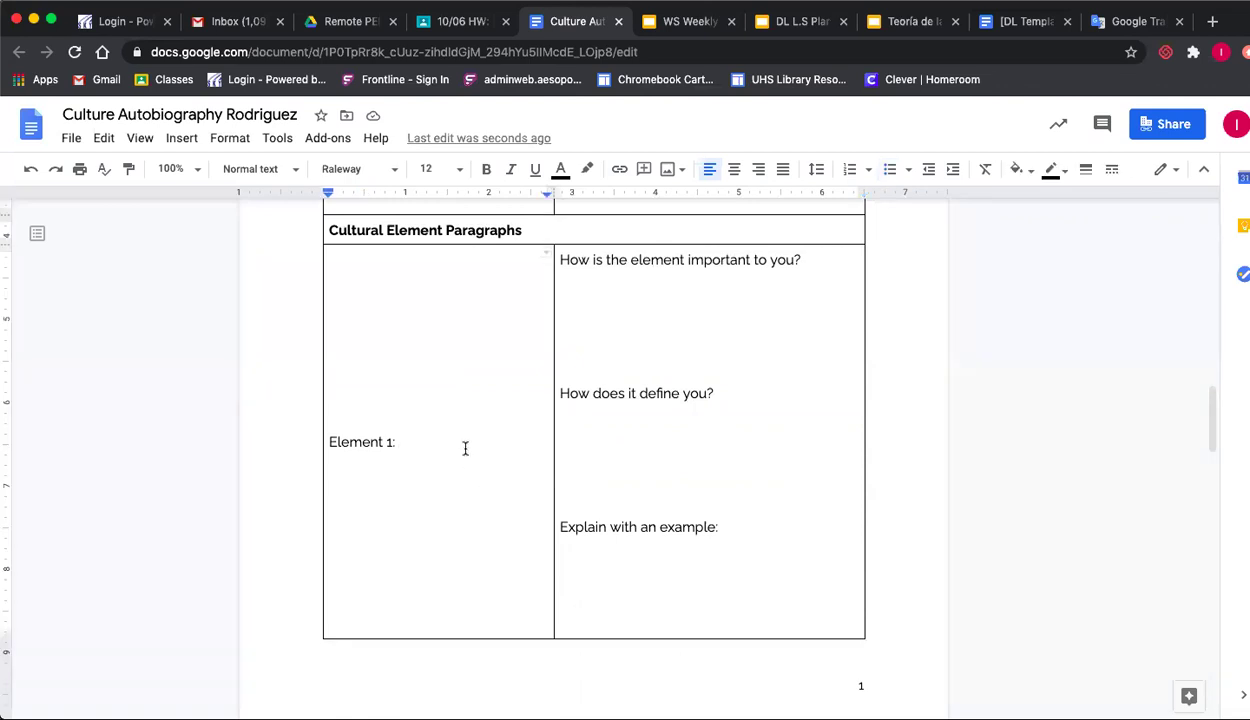
text(Arts/Literature)
click(640, 280)
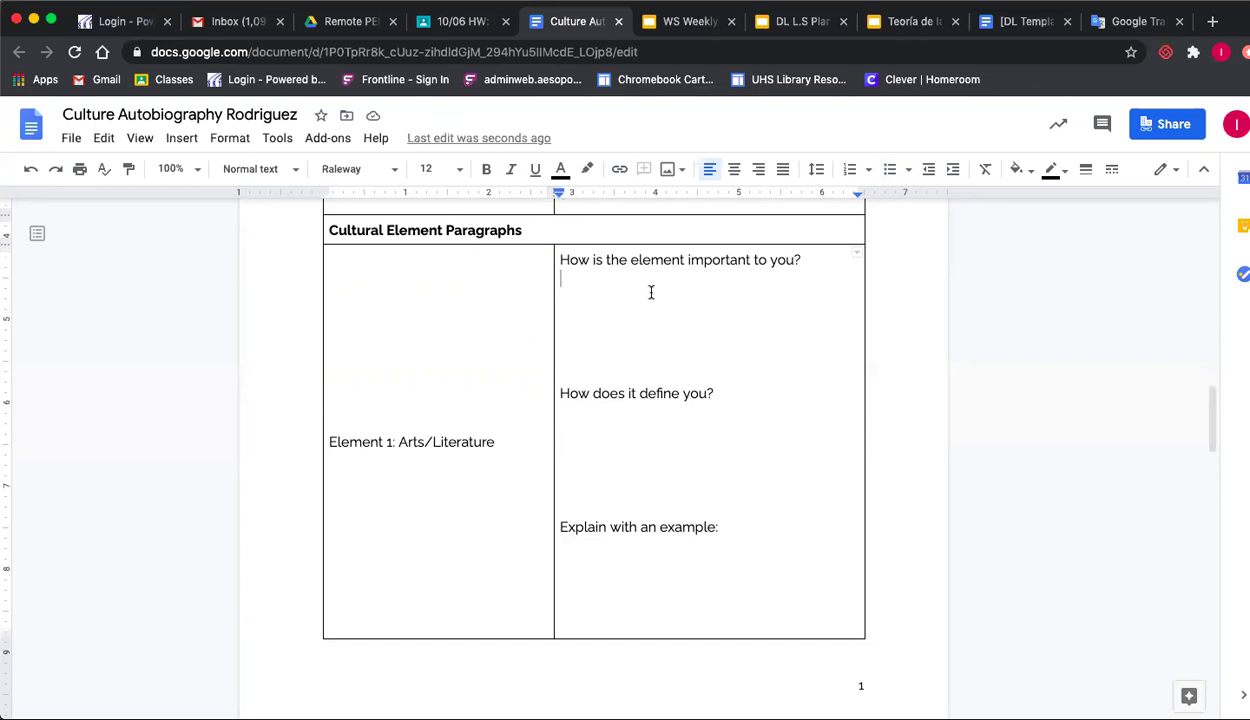
Answer Element 1's "How does it define you?" with "Music defines me in a way that it brings people together through shared experiences".
click(629, 418)
text(Music)
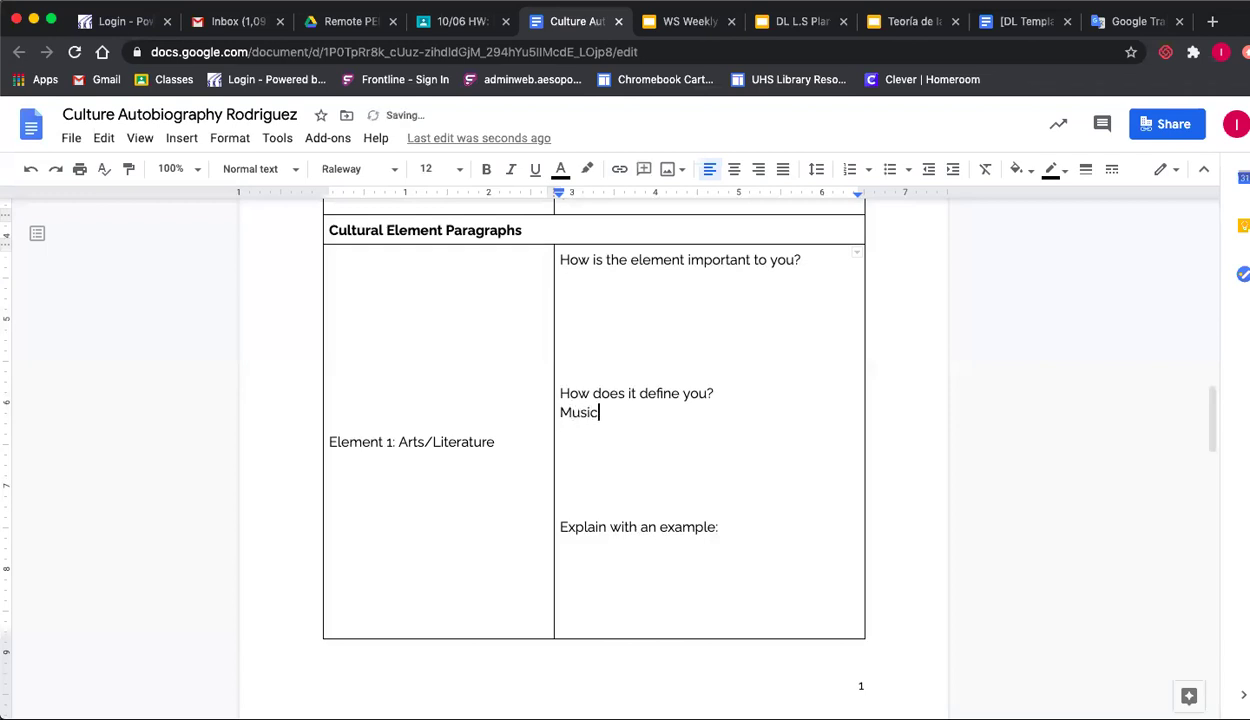
text( defines me in a way)
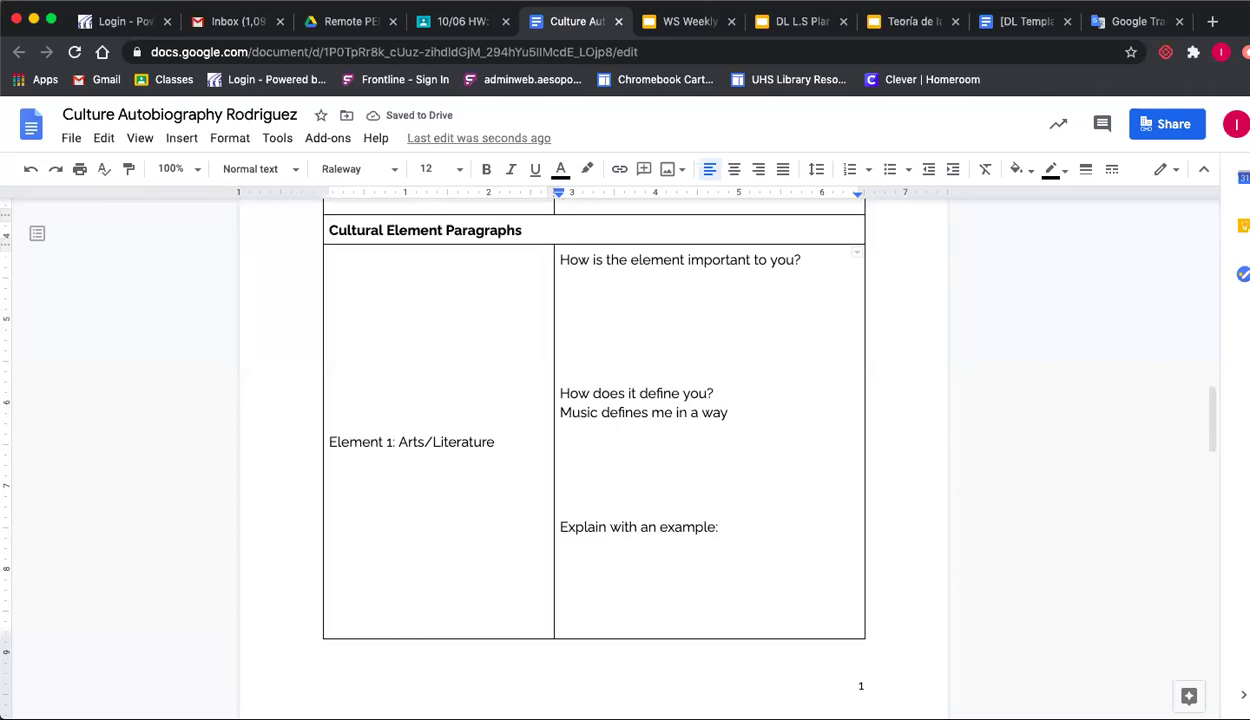
text(that it brings people together through shared experiences )
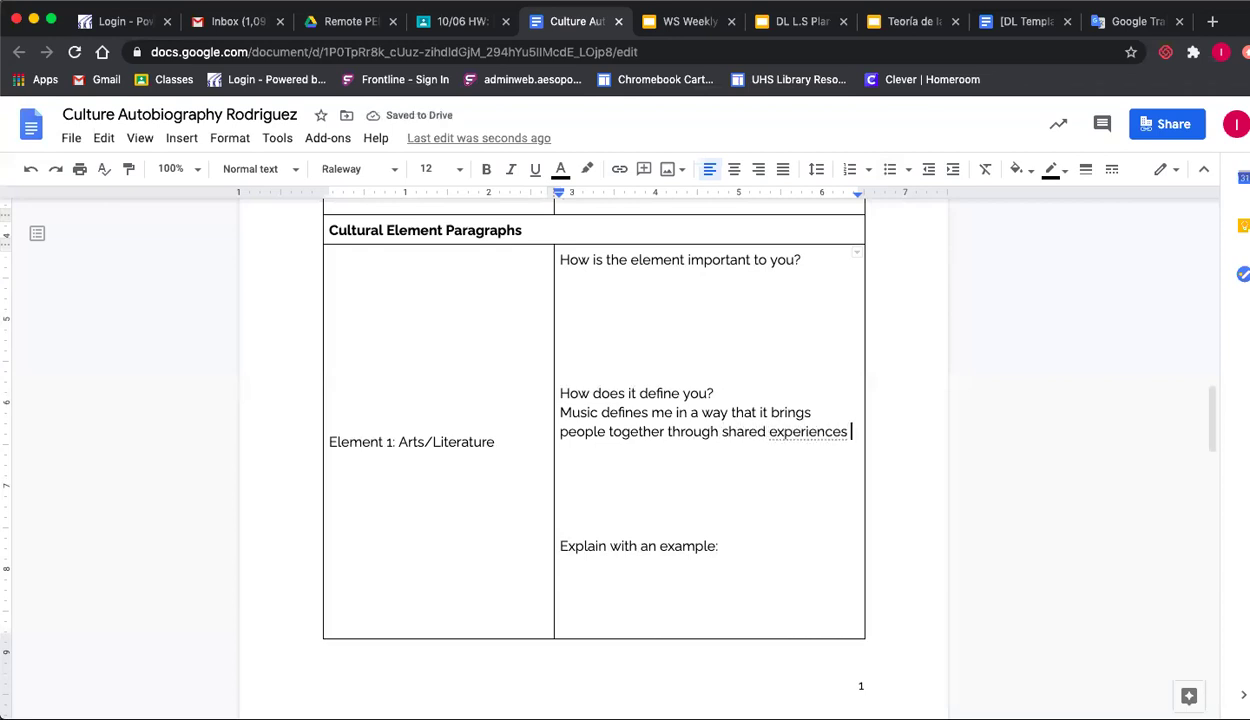
Finish the Element 1 sample answer with "like going to concerts or listening to a new album from a favorite artist".
text(like going to conce)
key(BackSpace)
text(erts or )
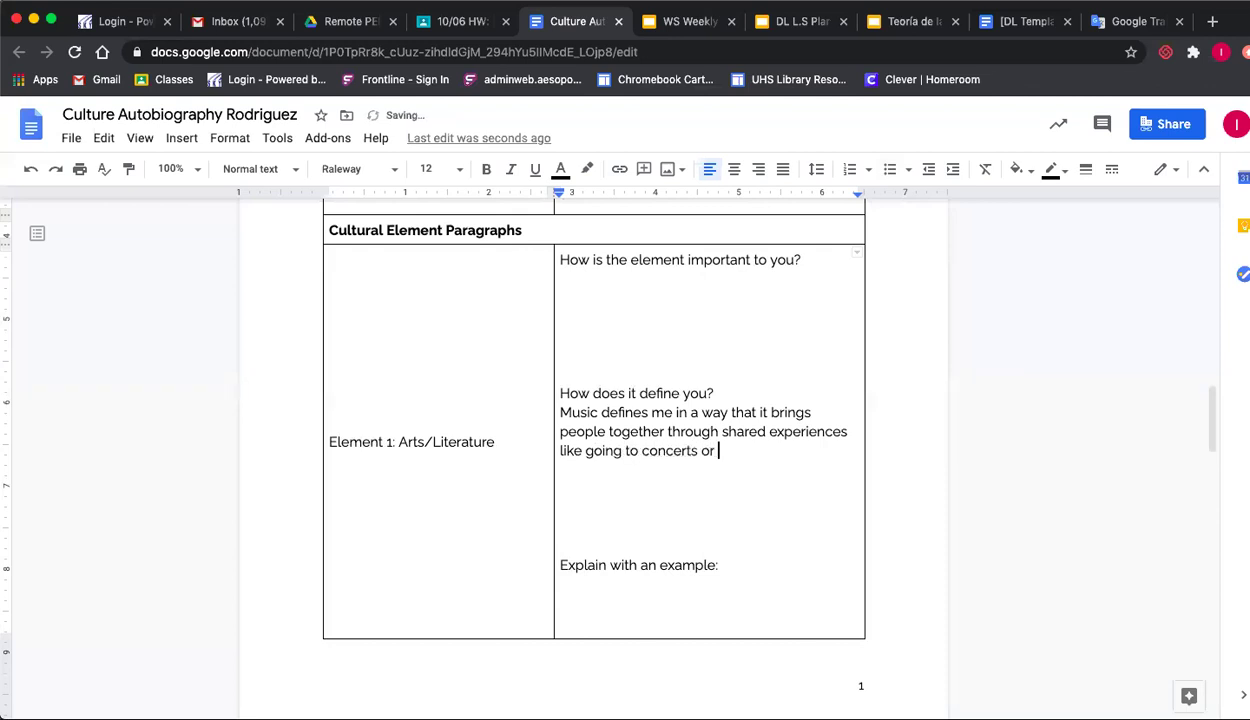
text(listening to a new alb)
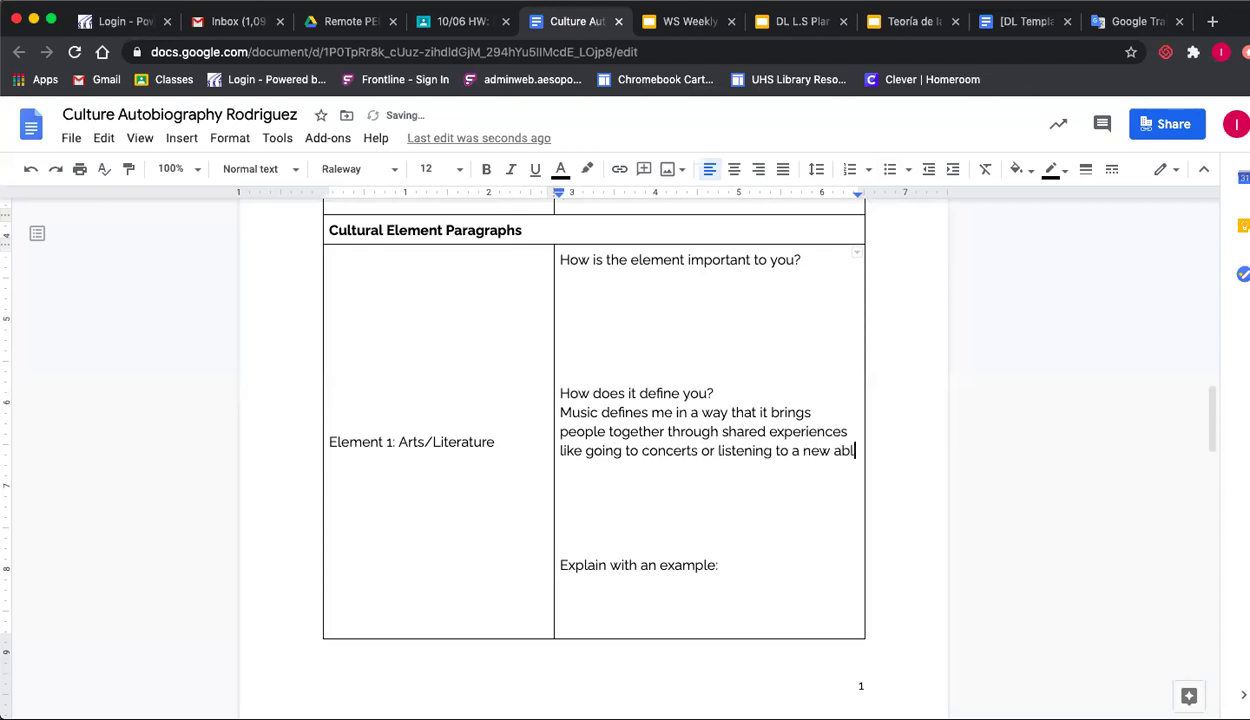
text(um from a )
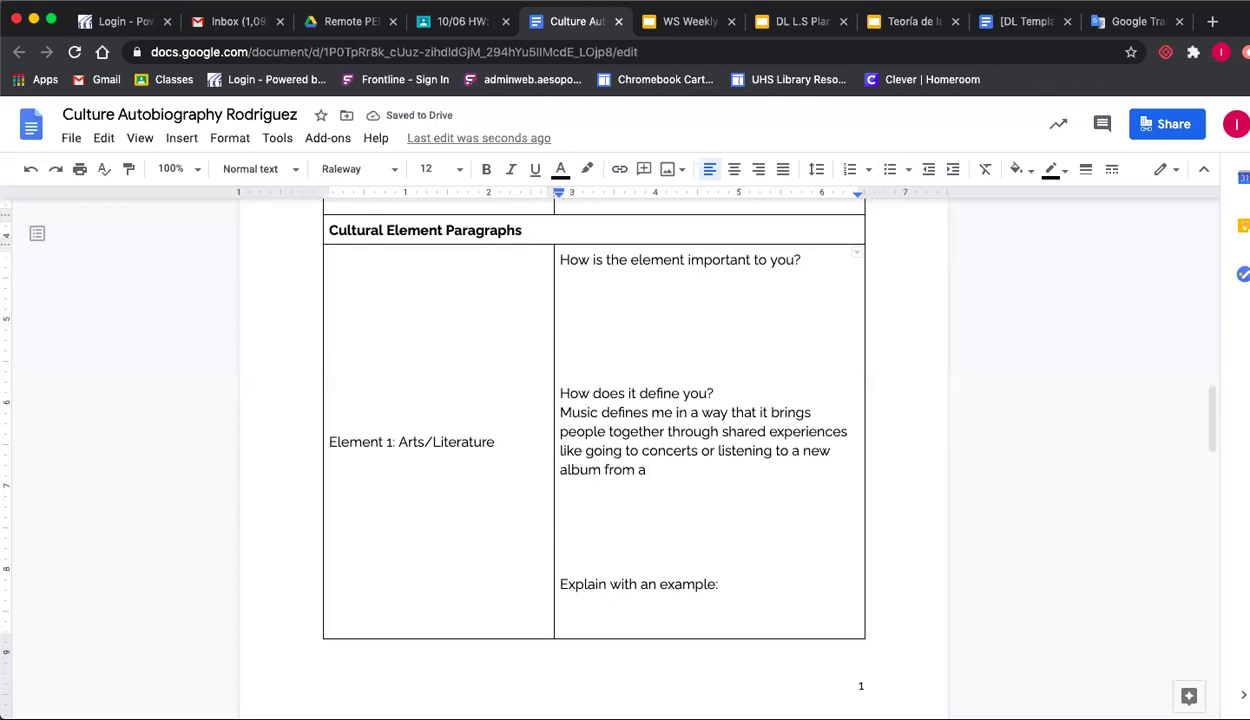
text(favorite artist)
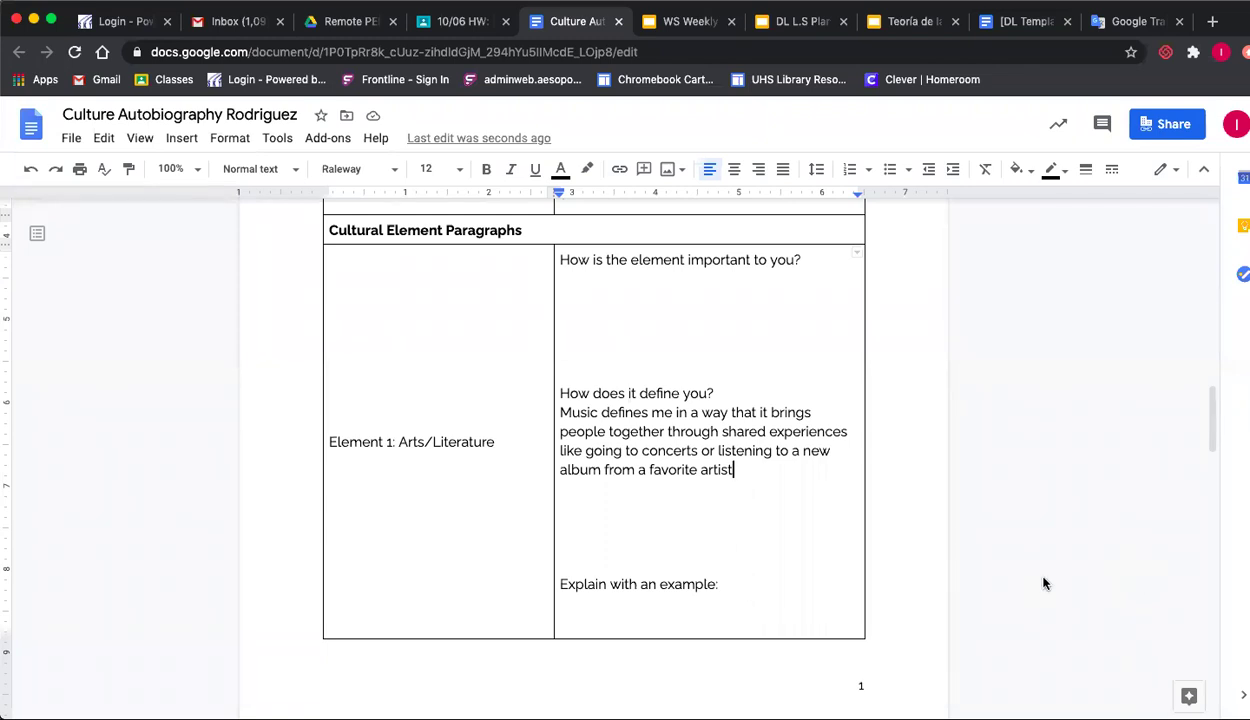
Make the "Arts/Literature" entry beside Element 1 bold.
scroll(703, 474, down, 1)
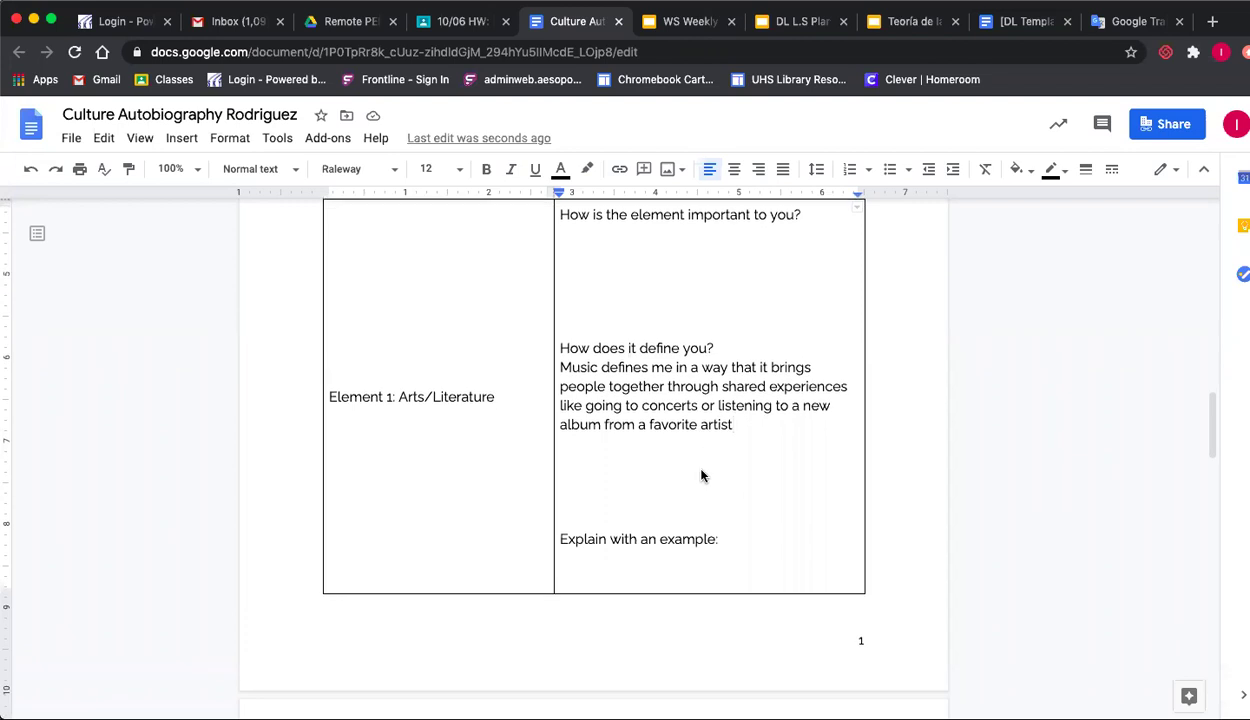
triple_click(675, 402)
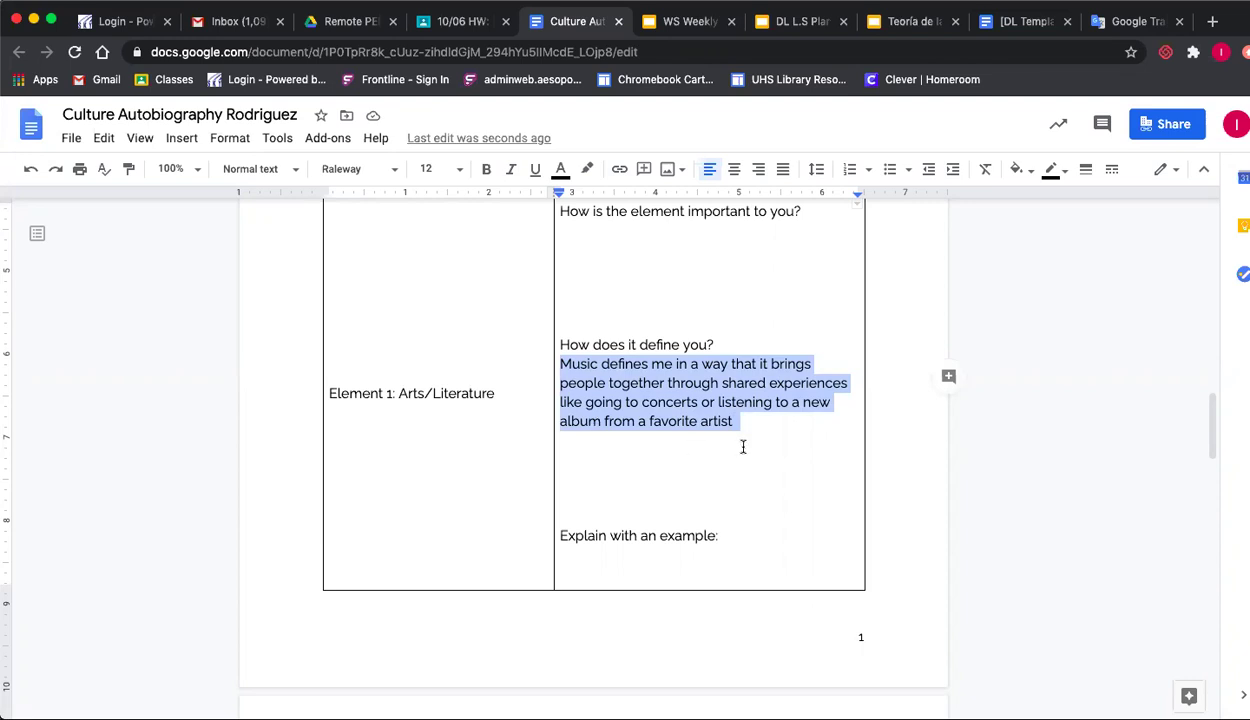
scroll(746, 449, up, 2)
drag(397, 421, 508, 420)
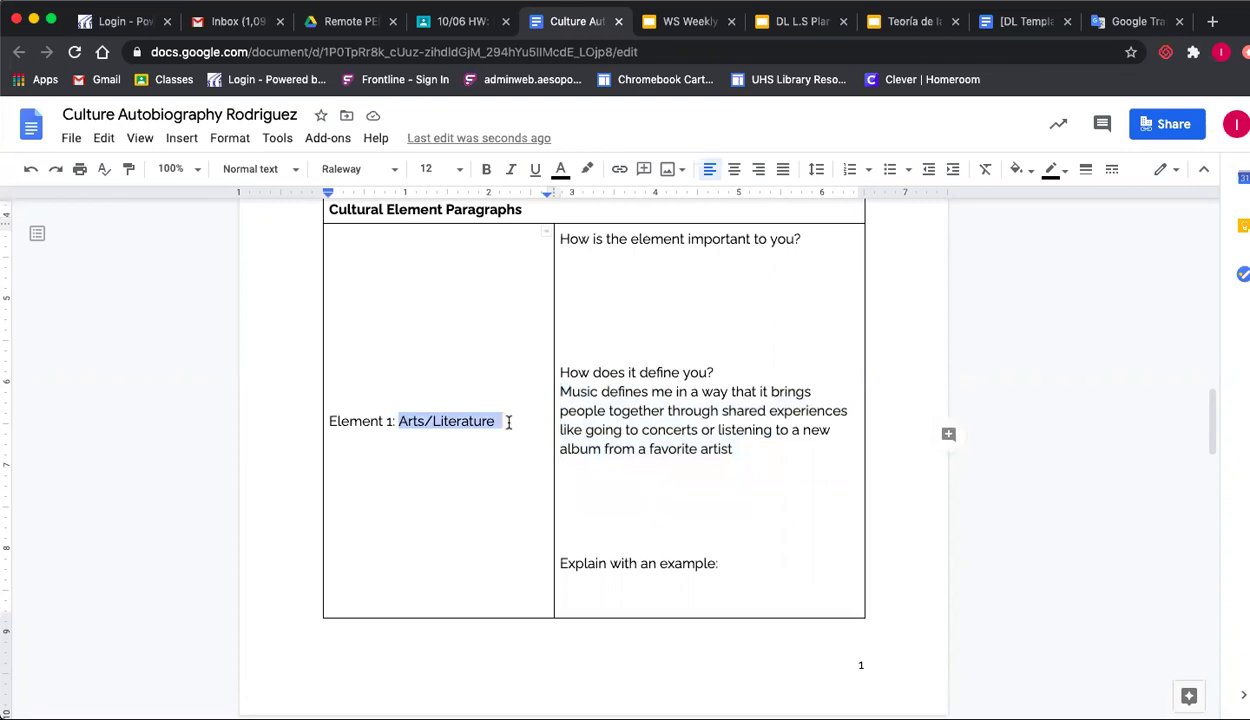
key(super+b)
Skim the organizer rows that follow Element 1, covering Element 2 and Element 3.
scroll(625, 399, down, 5)
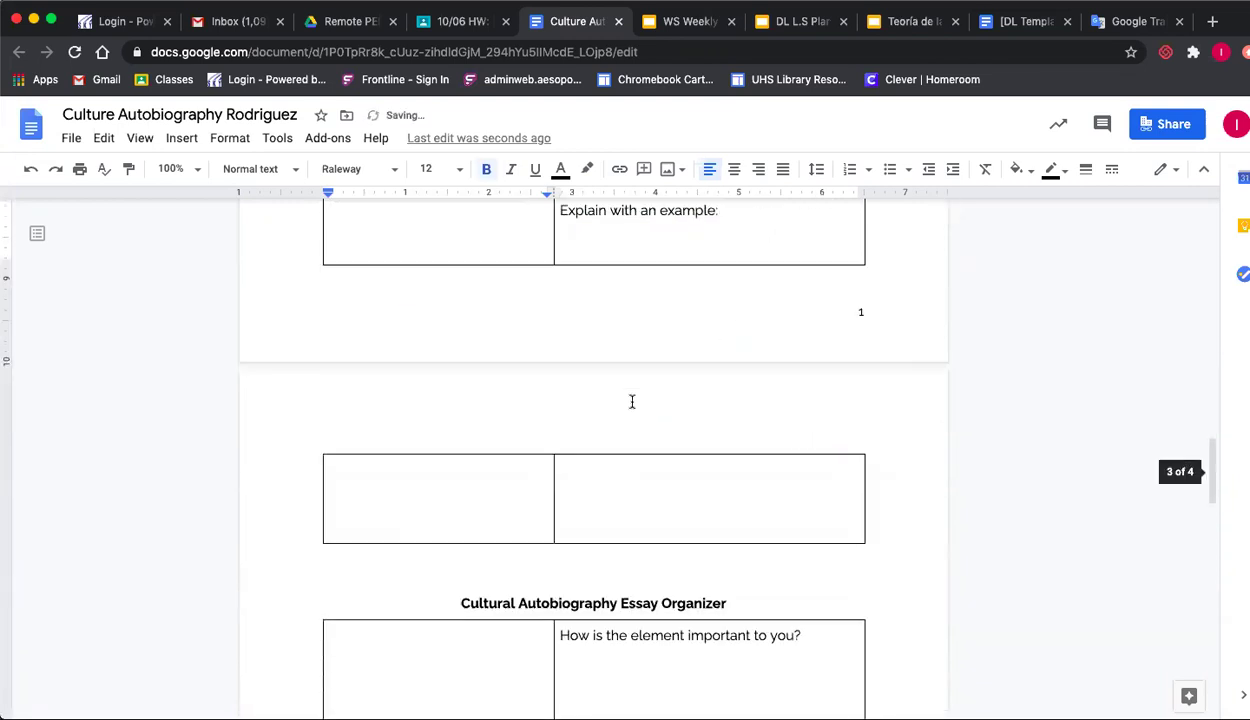
scroll(631, 401, down, 4)
scroll(511, 483, down, 1)
scroll(511, 483, down, 2)
scroll(628, 456, up, 4)
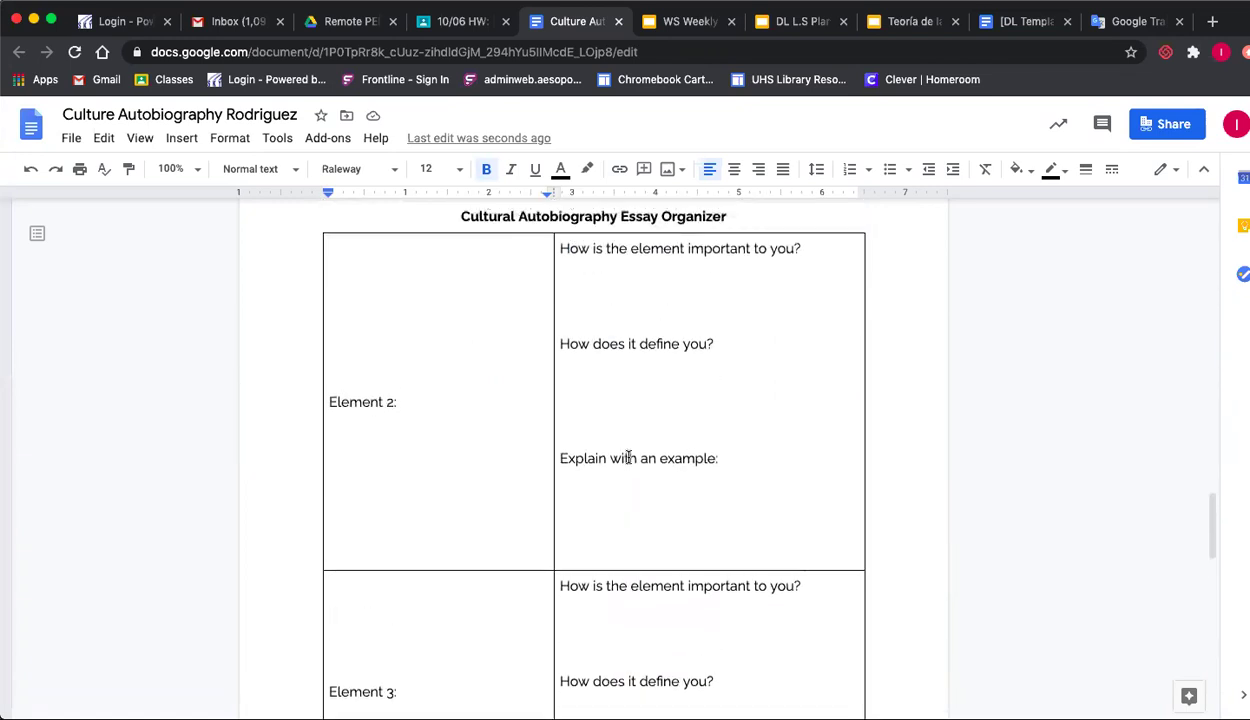
scroll(628, 456, up, 3)
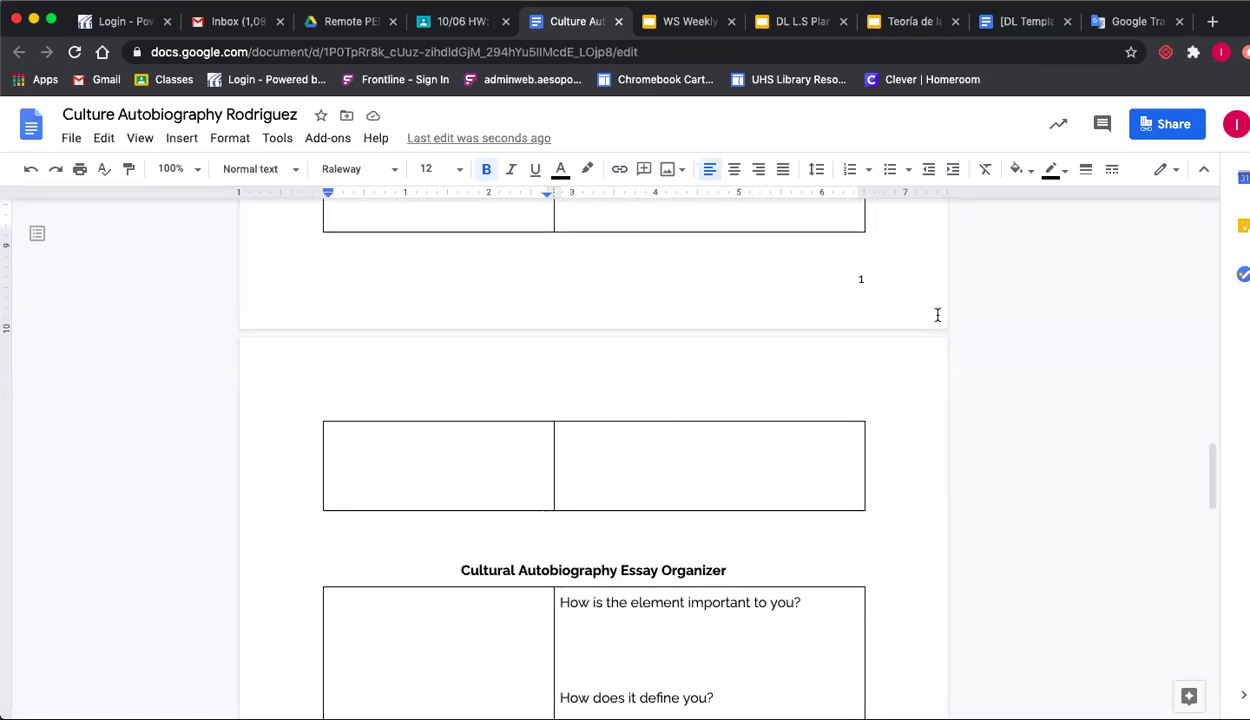
Delete the sample music answer and the "Arts/Literature" entry from the Element 1 row.
scroll(681, 338, down, 4)
click(742, 408)
drag(742, 408, 397, 382)
key(BackSpace)
key(BackSpace)
Review the questions in the Element 2, Element 3 and Conclusion Paragraph sections of the organizer.
scroll(477, 432, down, 10)
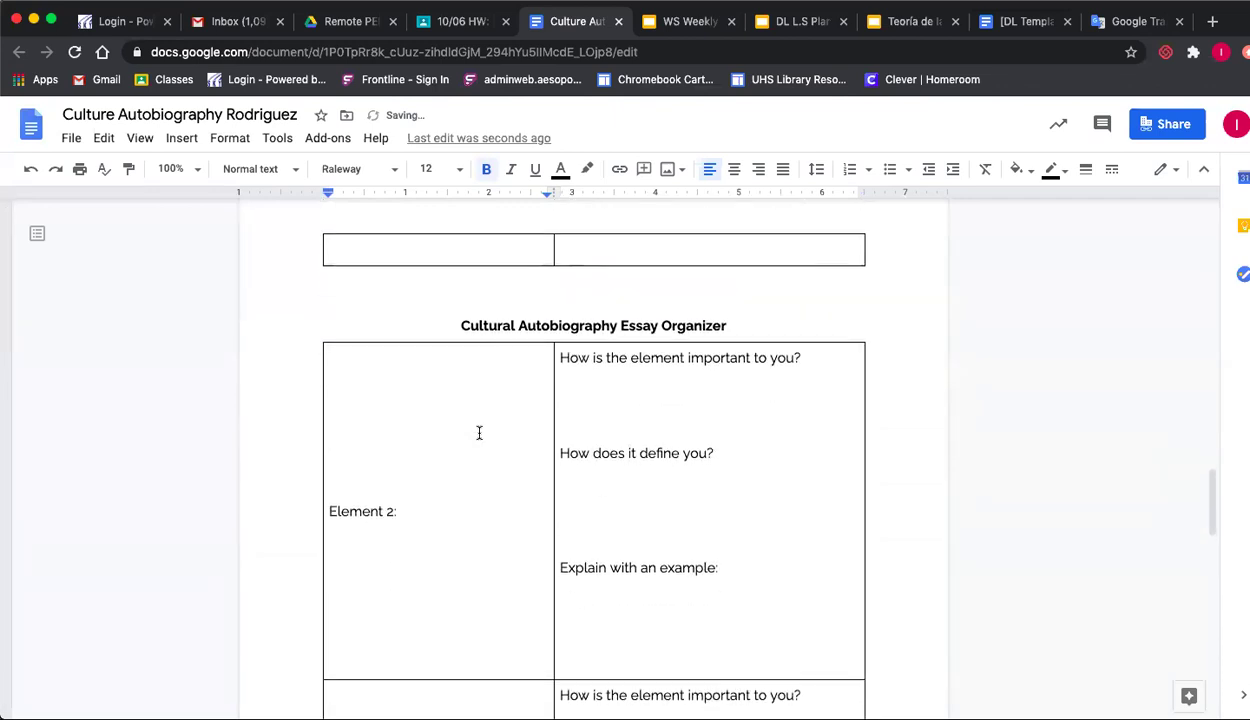
scroll(622, 379, down, 2)
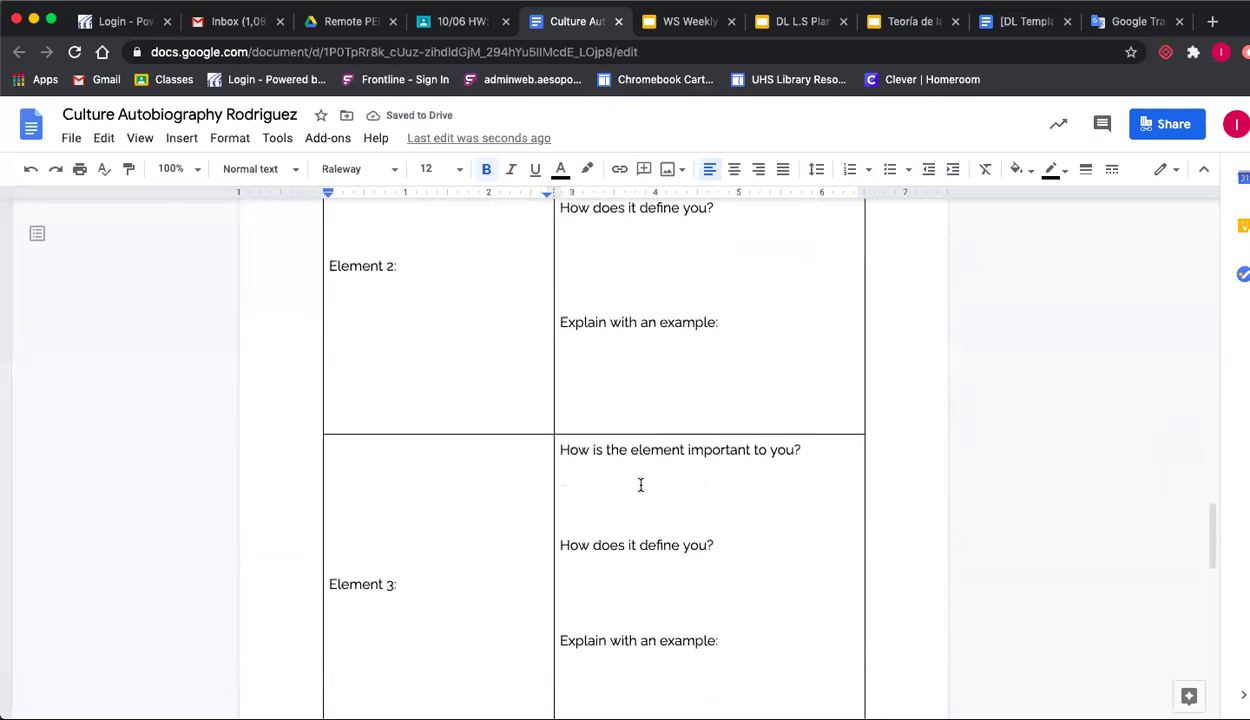
scroll(641, 485, down, 2)
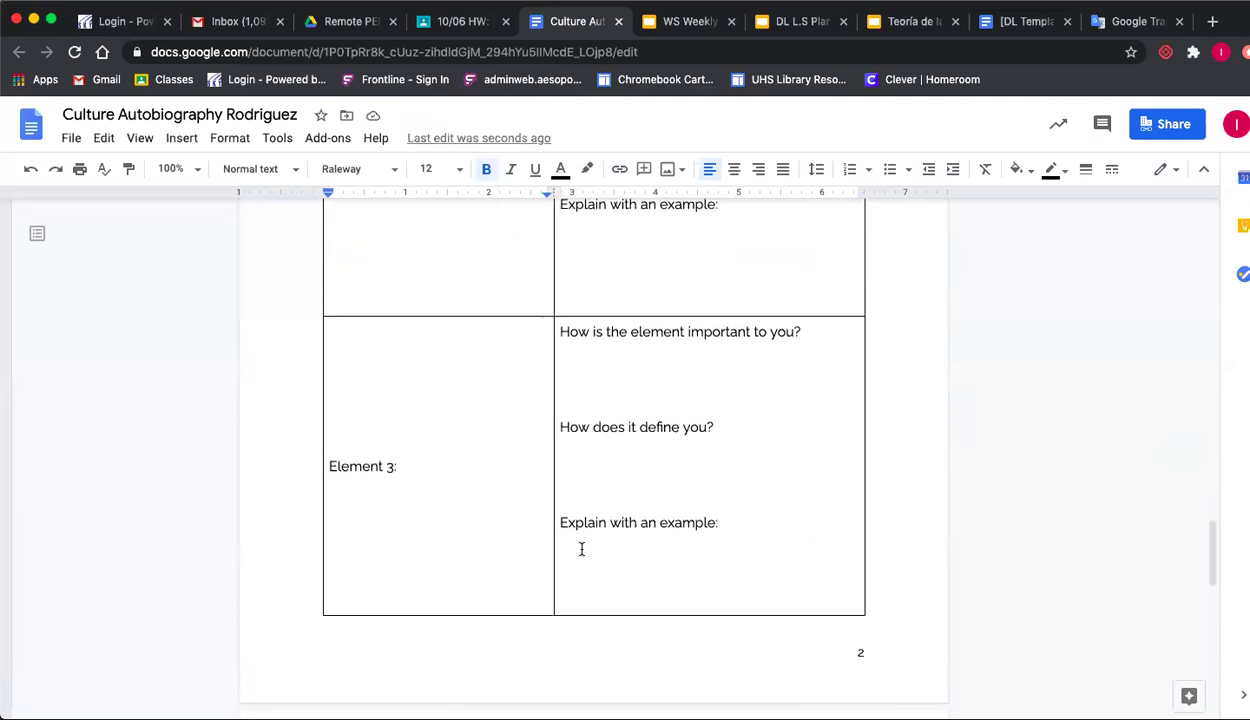
scroll(581, 549, down, 1)
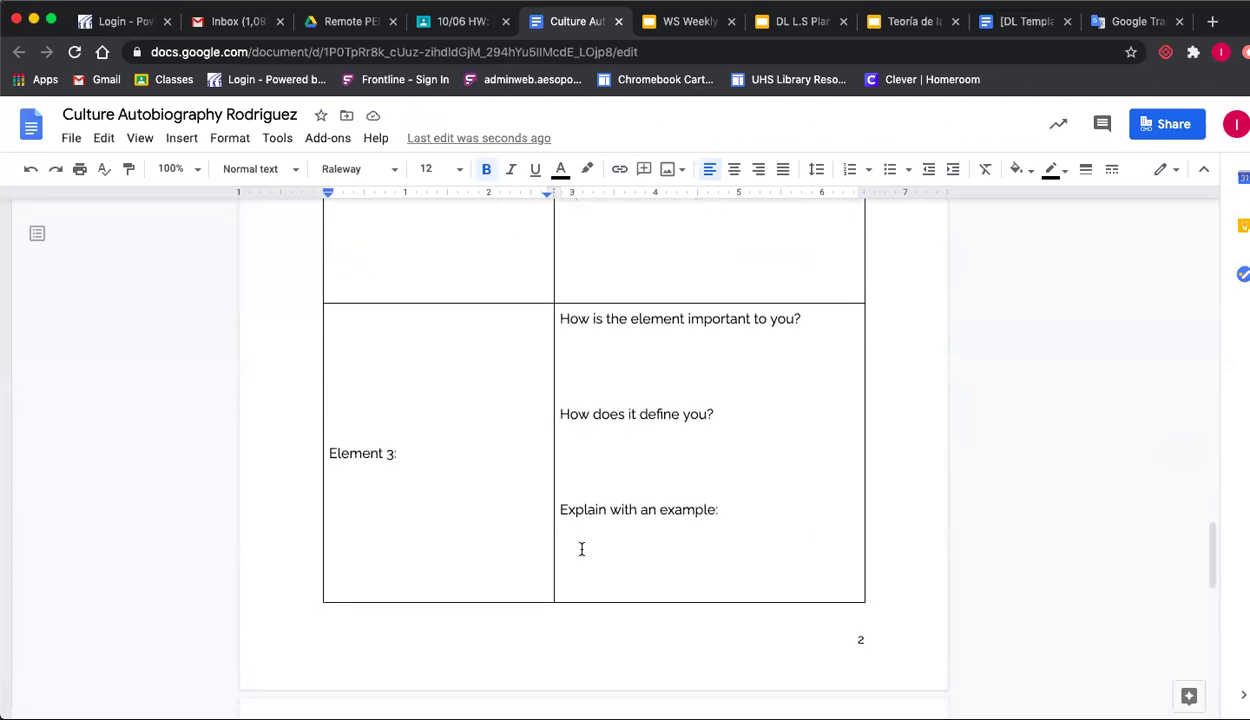
scroll(581, 549, down, 1)
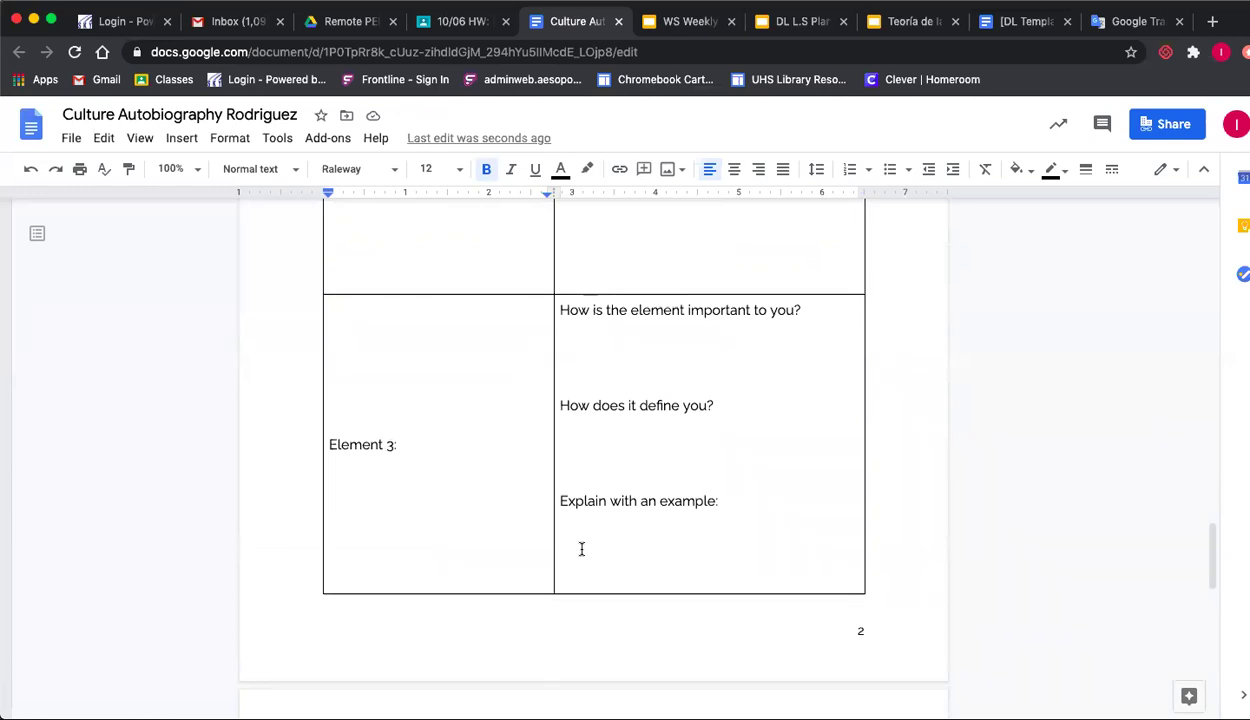
scroll(581, 549, down, 4)
scroll(581, 549, down, 6)
scroll(661, 555, down, 2)
scroll(663, 556, down, 1)
scroll(662, 555, down, 2)
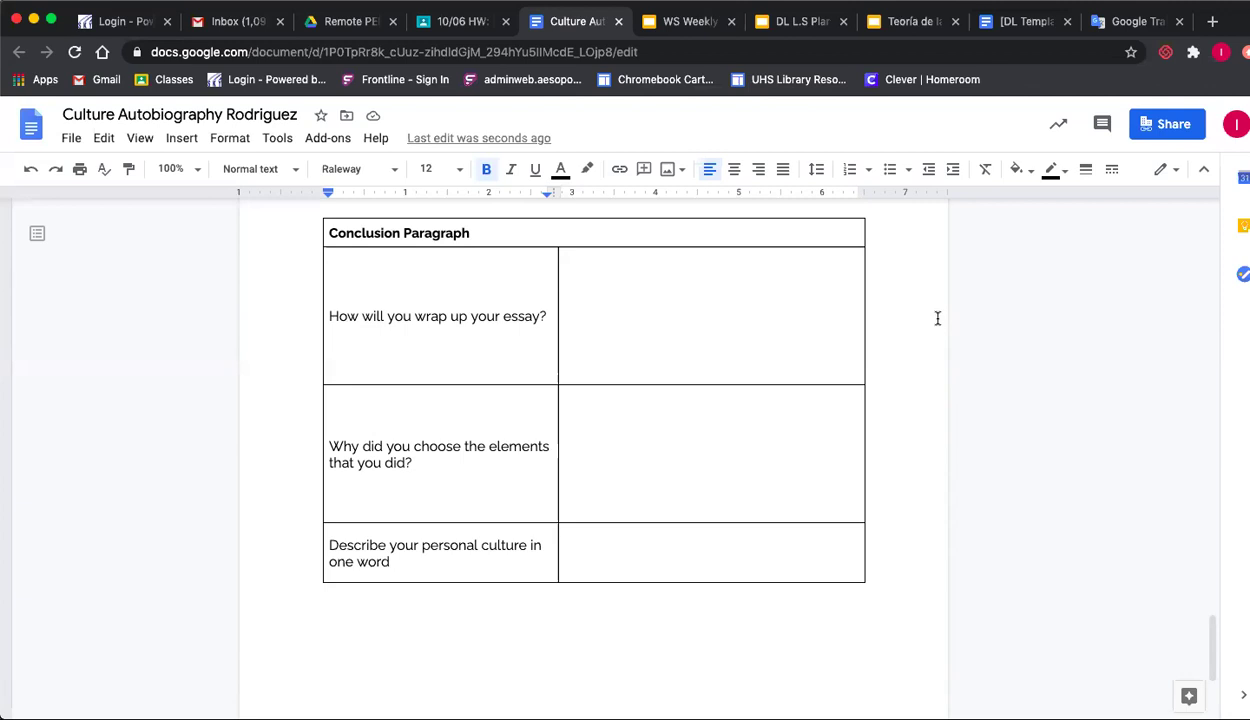
scroll(644, 391, down, 5)
scroll(644, 391, up, 2)
scroll(644, 391, down, 6)
scroll(644, 391, up, 4)
scroll(644, 391, down, 4)
scroll(644, 391, down, 1)
Undo the deletions of the "Arts/Literature" entry and the sample music answer in the Element 1 row.
click(650, 416)
key(ctrl+z)
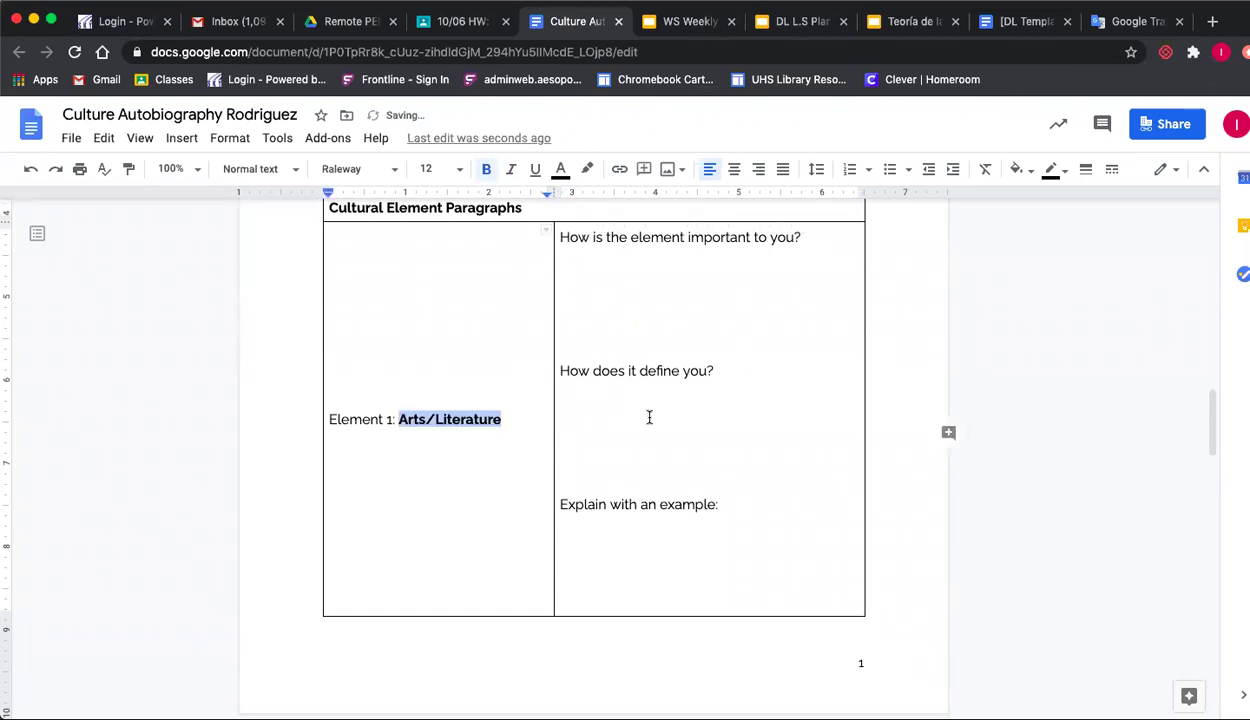
key(ctrl+z)
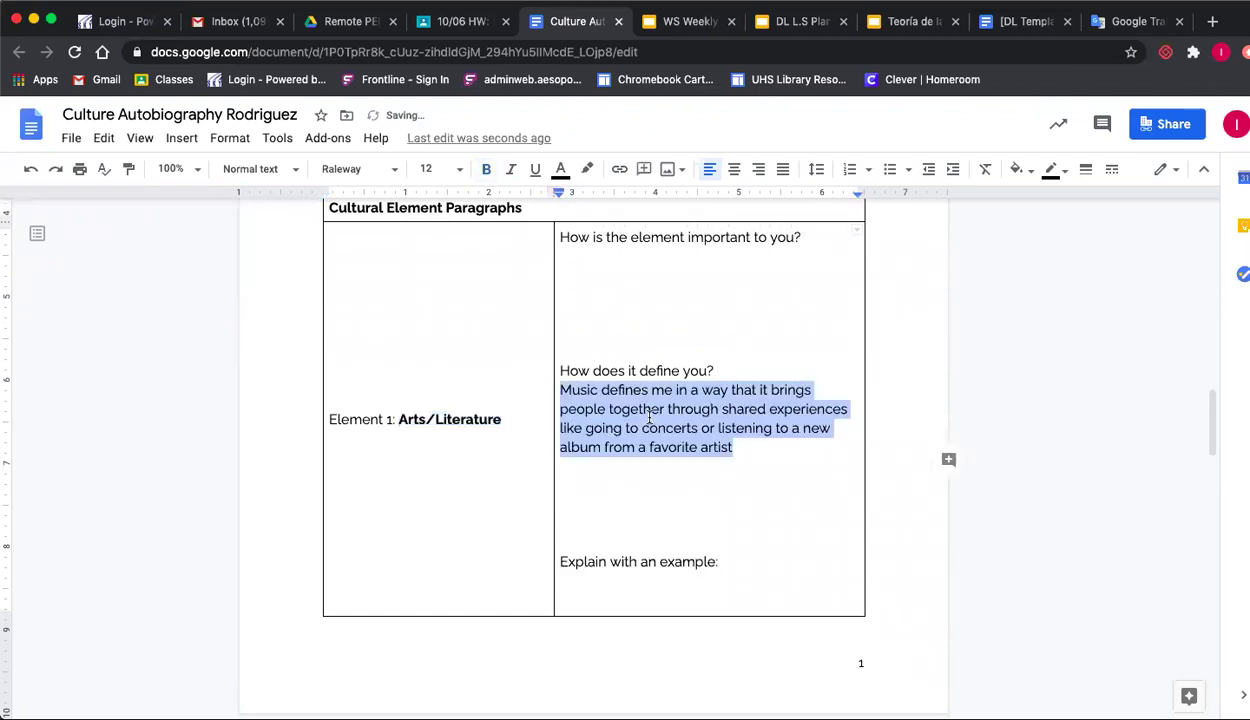
Italicize the sample music answer under Element 1's "How does it define you?" and copy it.
key(ctrl+i)
triple_click(650, 416)
key(ctrl+c)
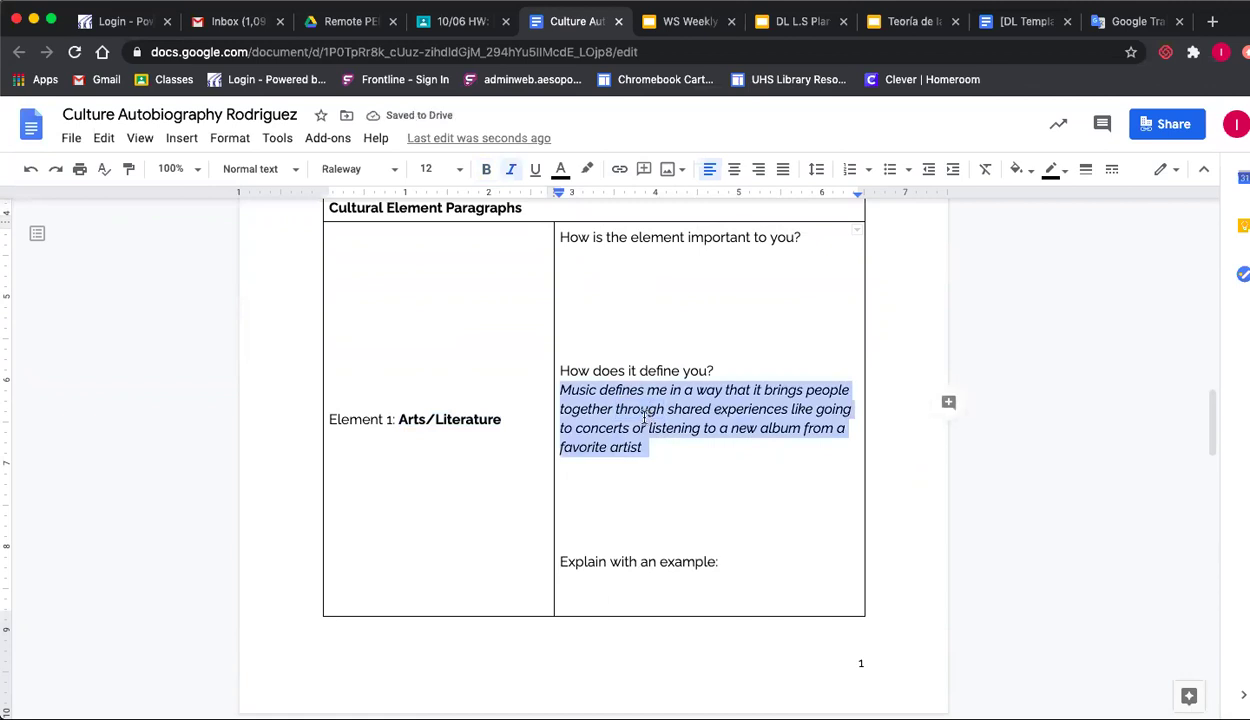
Attach a comment containing the sample music answer's text to that answer in the Element 1 row.
click(948, 402)
key(ctrl+v)
click(887, 592)
click(557, 459)
click(510, 438)
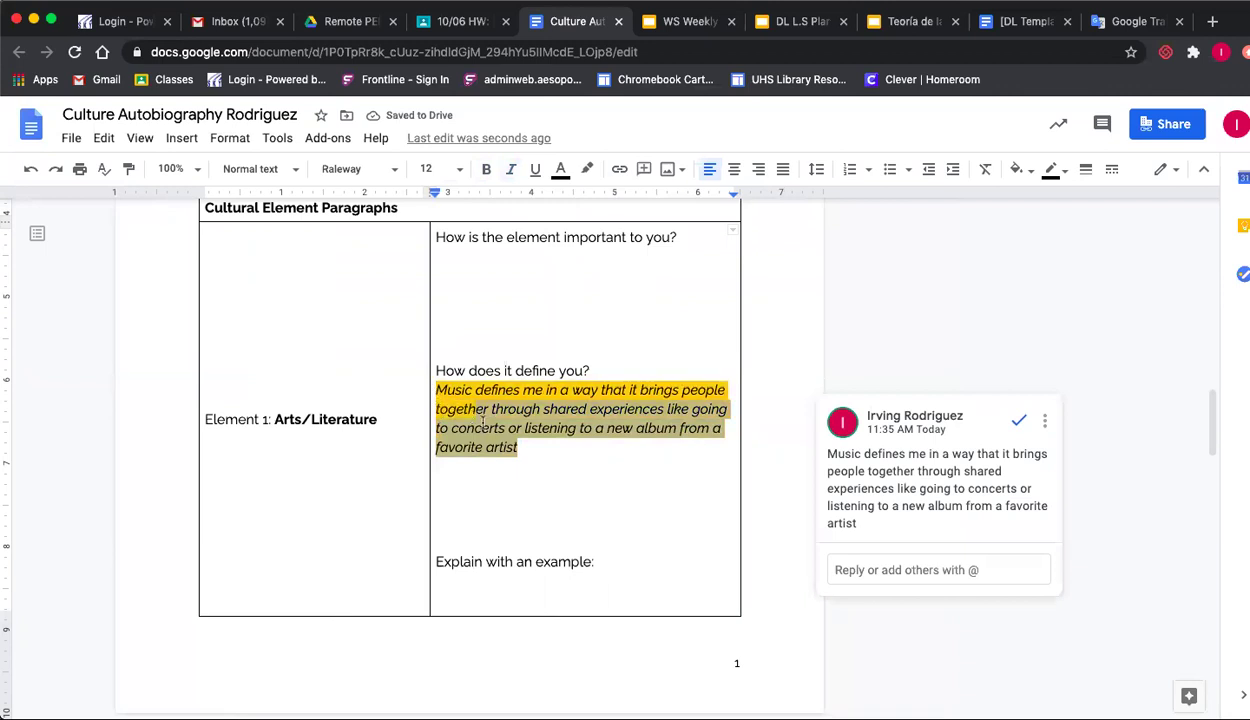
click(558, 466)
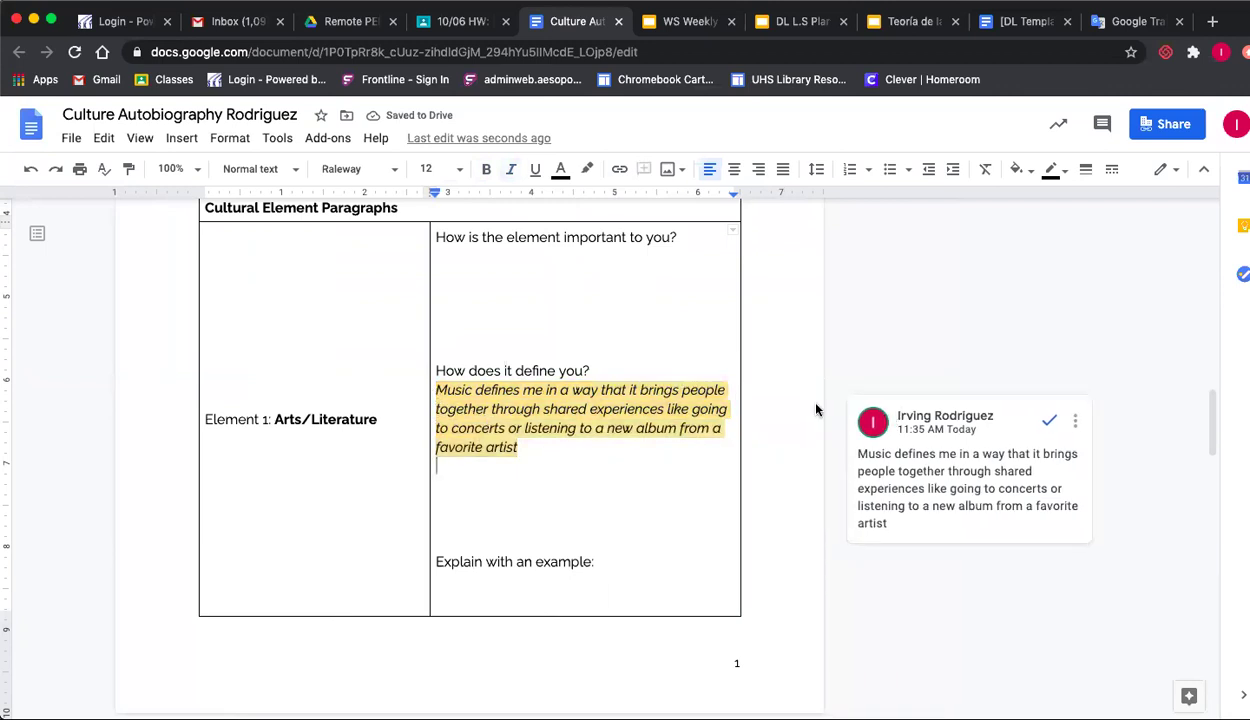
Copy the italic sample music answer under Element 1's "How does it define you?" and delete it from the cell.
triple_click(540, 415)
key(super+c)
key(BackSpace)
Attach the copied sample music answer as a comment to Element 1's "How does it define you?" question.
triple_click(575, 370)
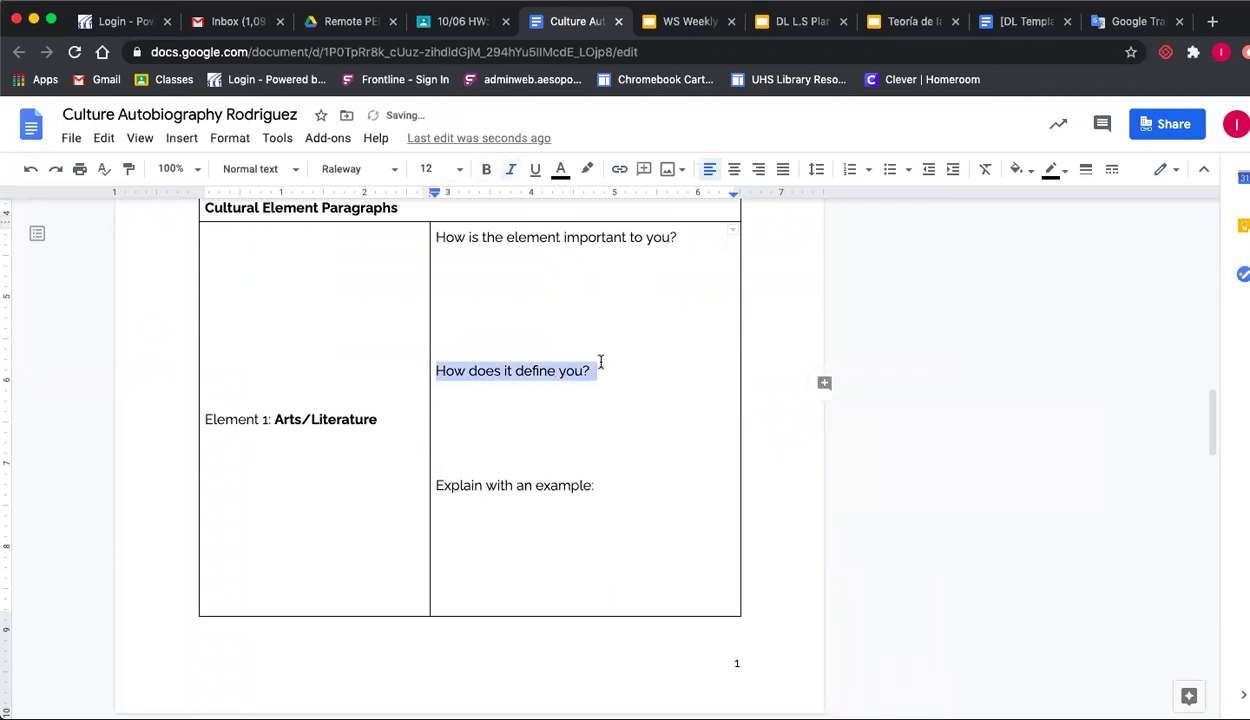
click(824, 383)
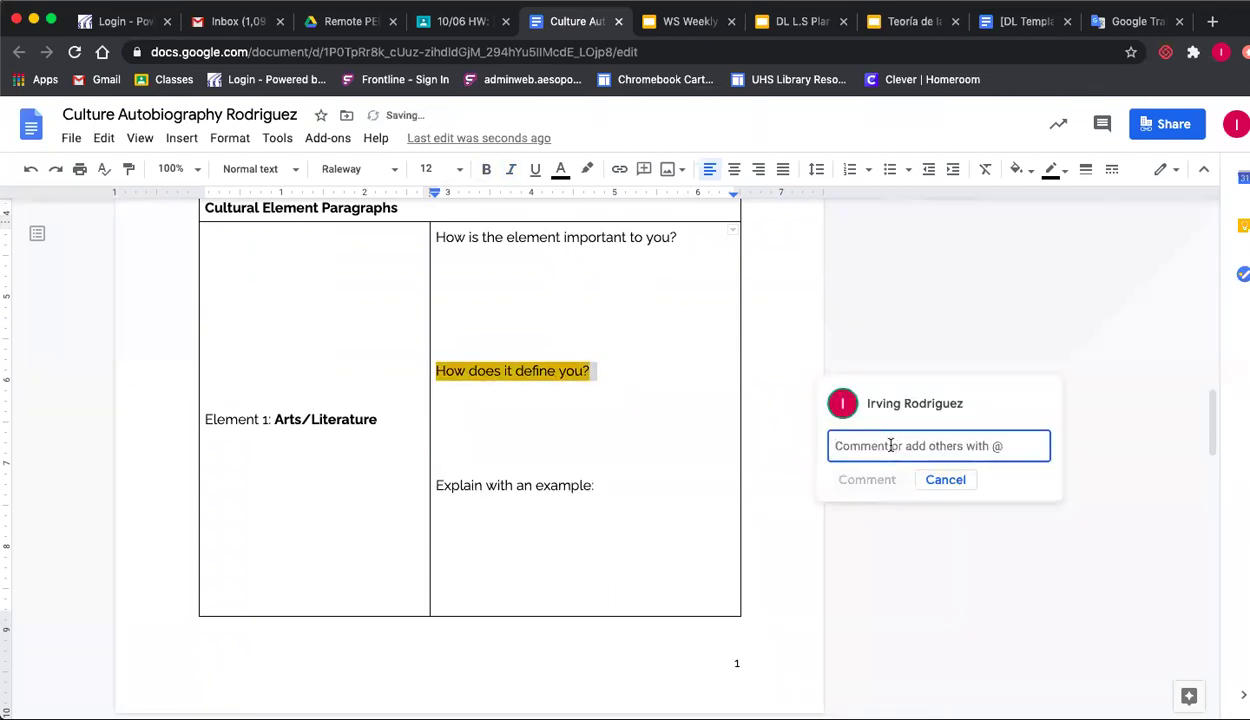
key(super+v)
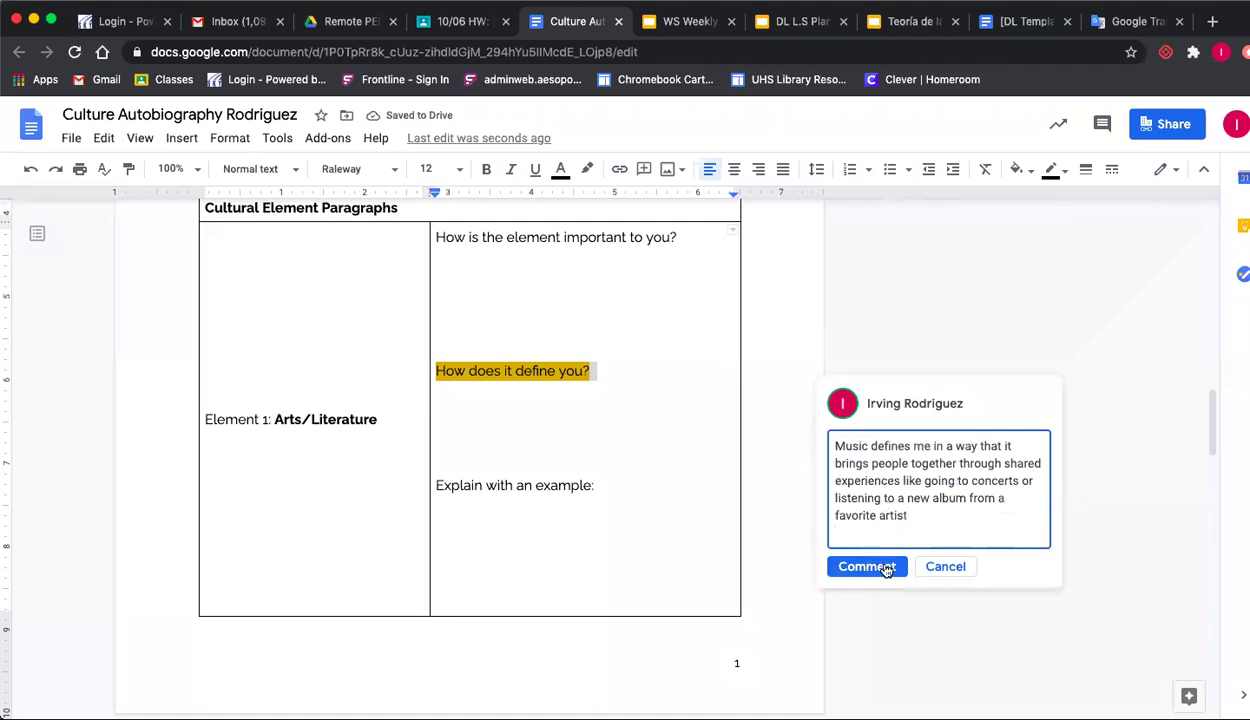
click(867, 566)
click(468, 458)
Extend the "Describe your personal culture in one word" prompt in the Conclusion Paragraph table with "/sentence/quote".
scroll(520, 549, down, 2)
scroll(520, 549, down, 10)
scroll(520, 549, down, 10)
scroll(512, 400, up, 10)
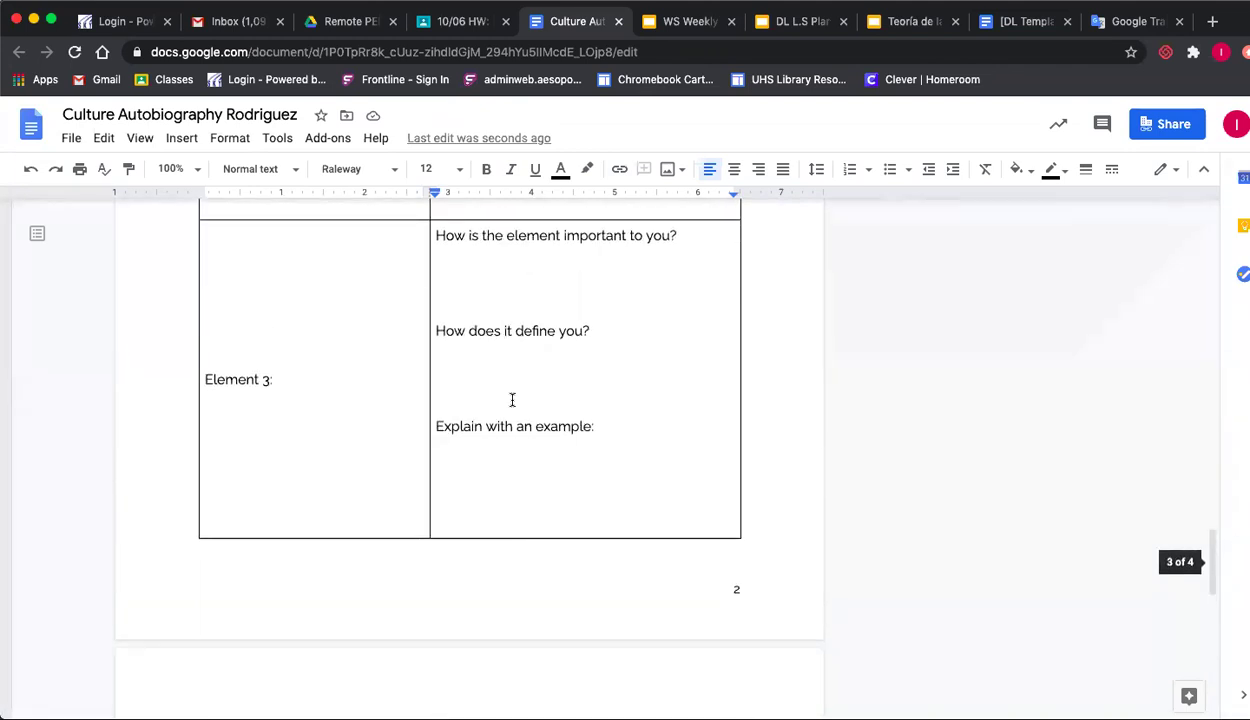
triple_click(494, 320)
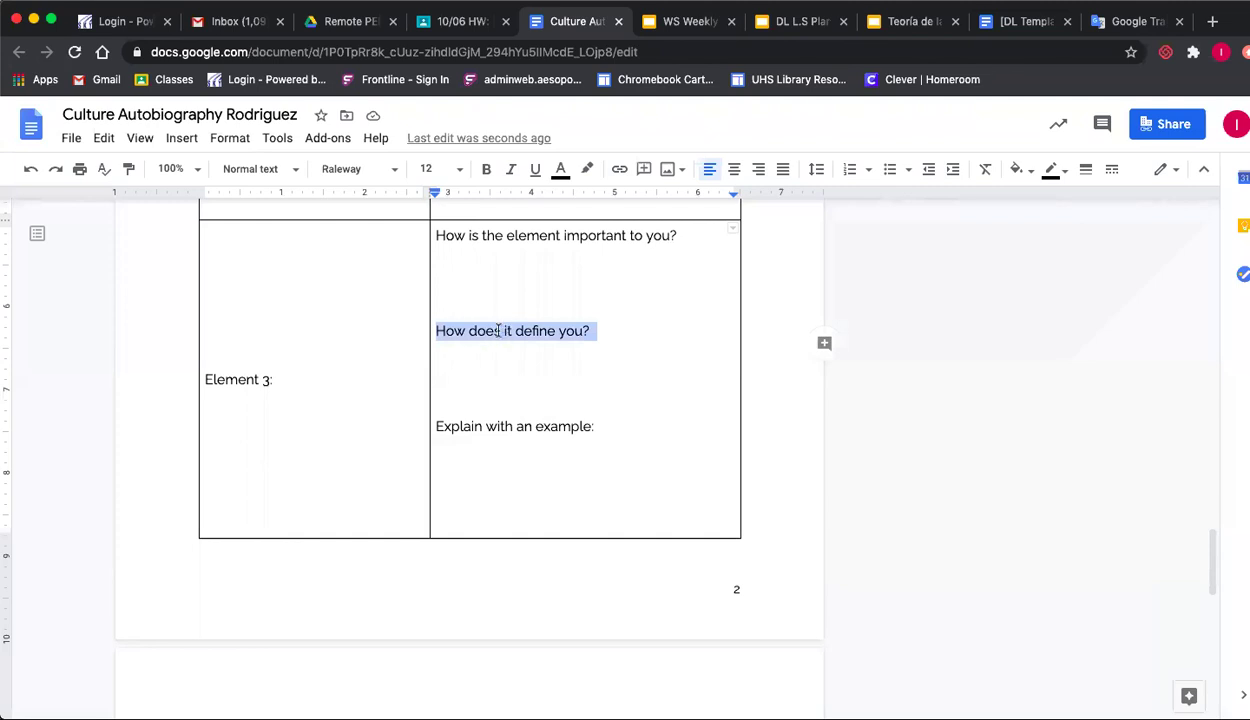
scroll(530, 578, down, 4)
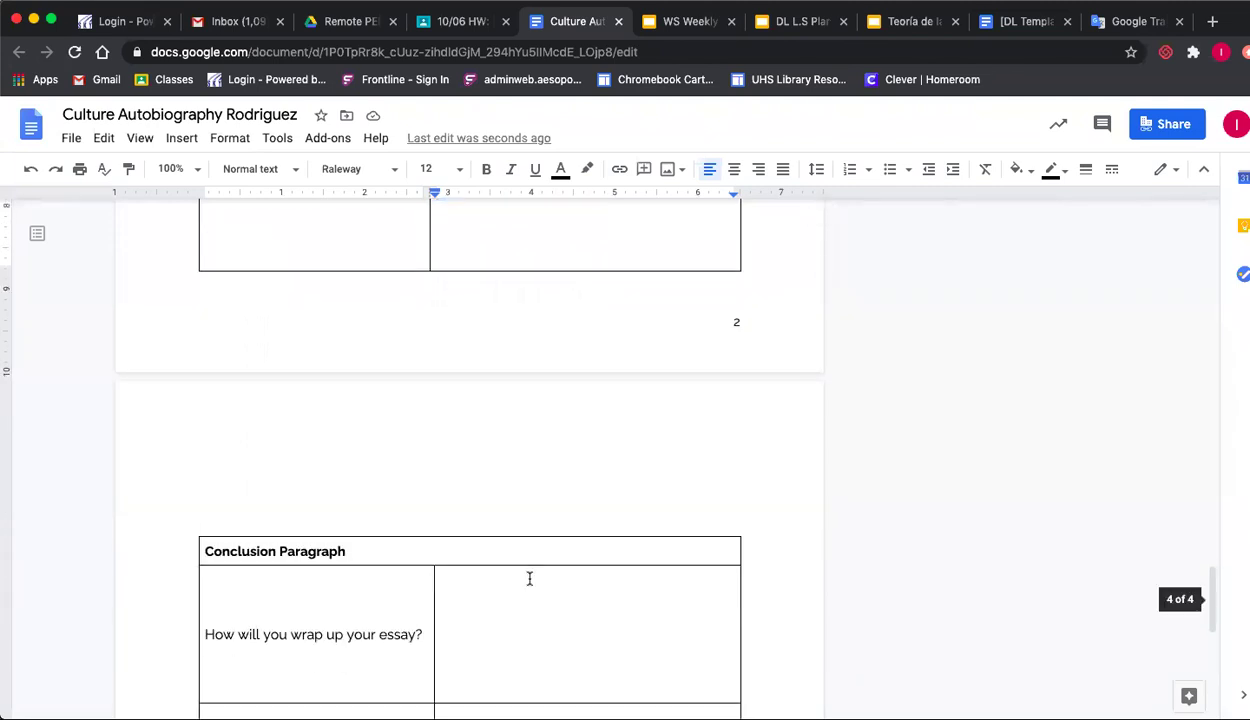
scroll(530, 578, down, 3)
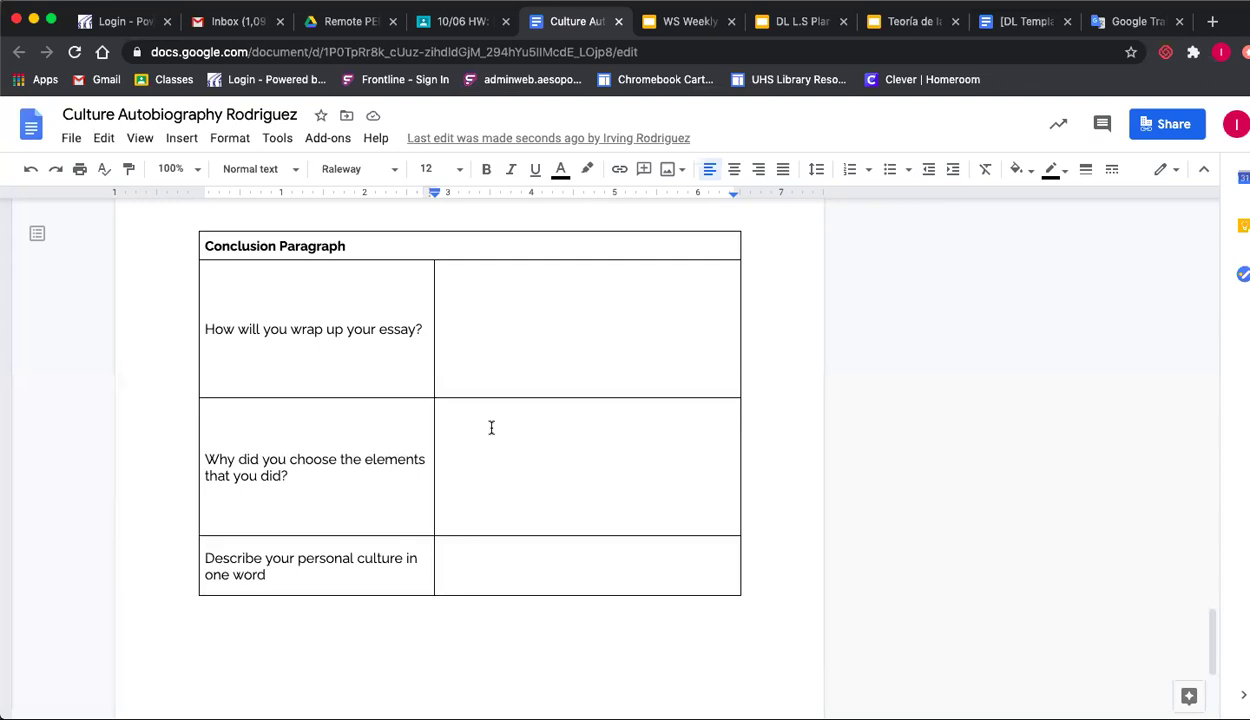
click(469, 569)
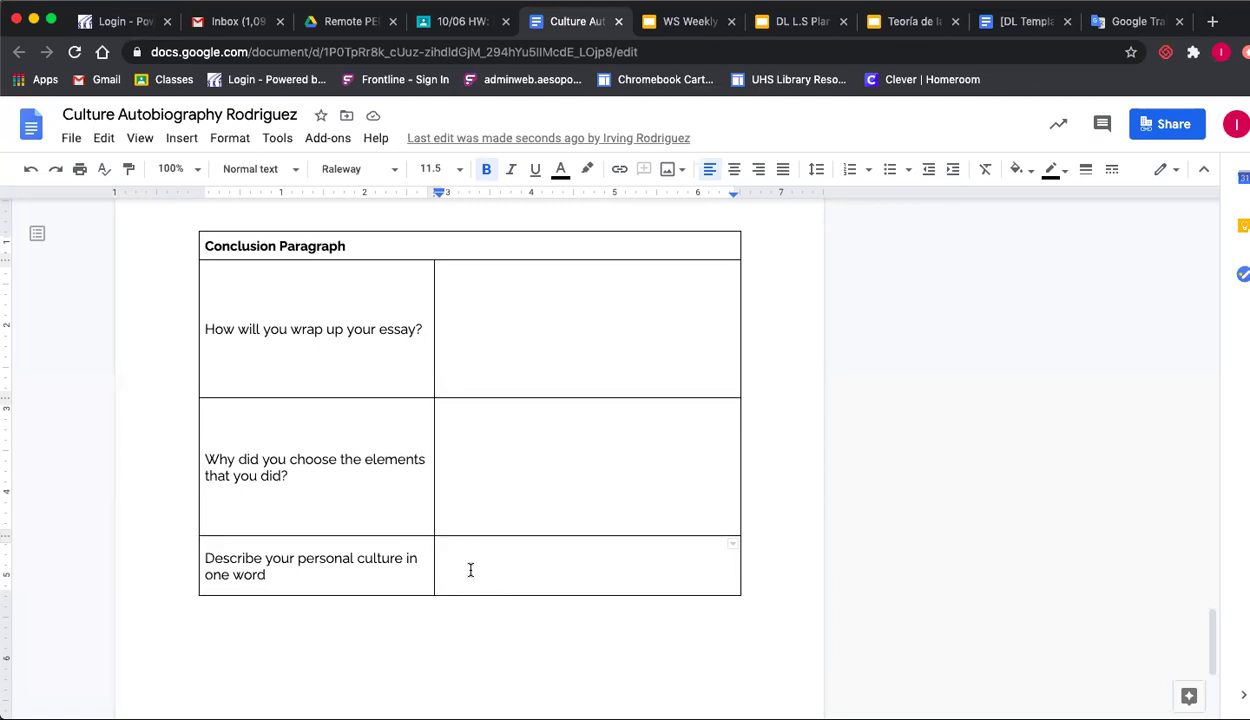
click(349, 569)
text(/sente)
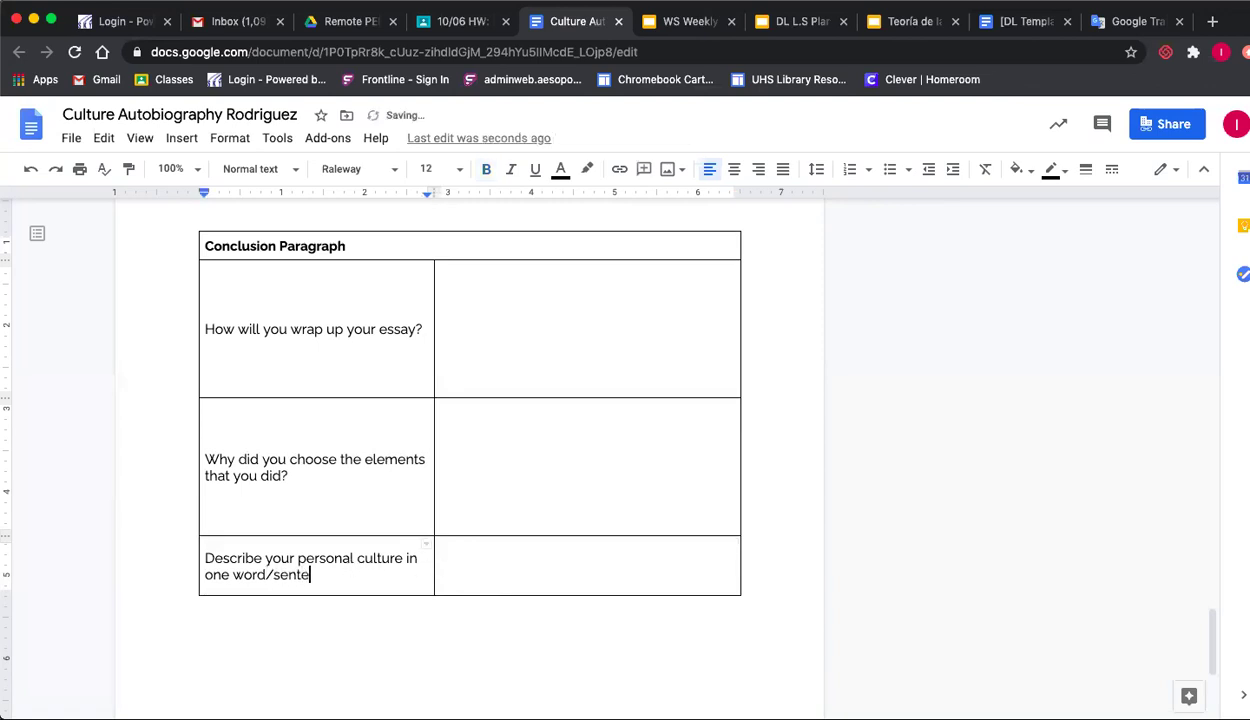
text(nce/quote)
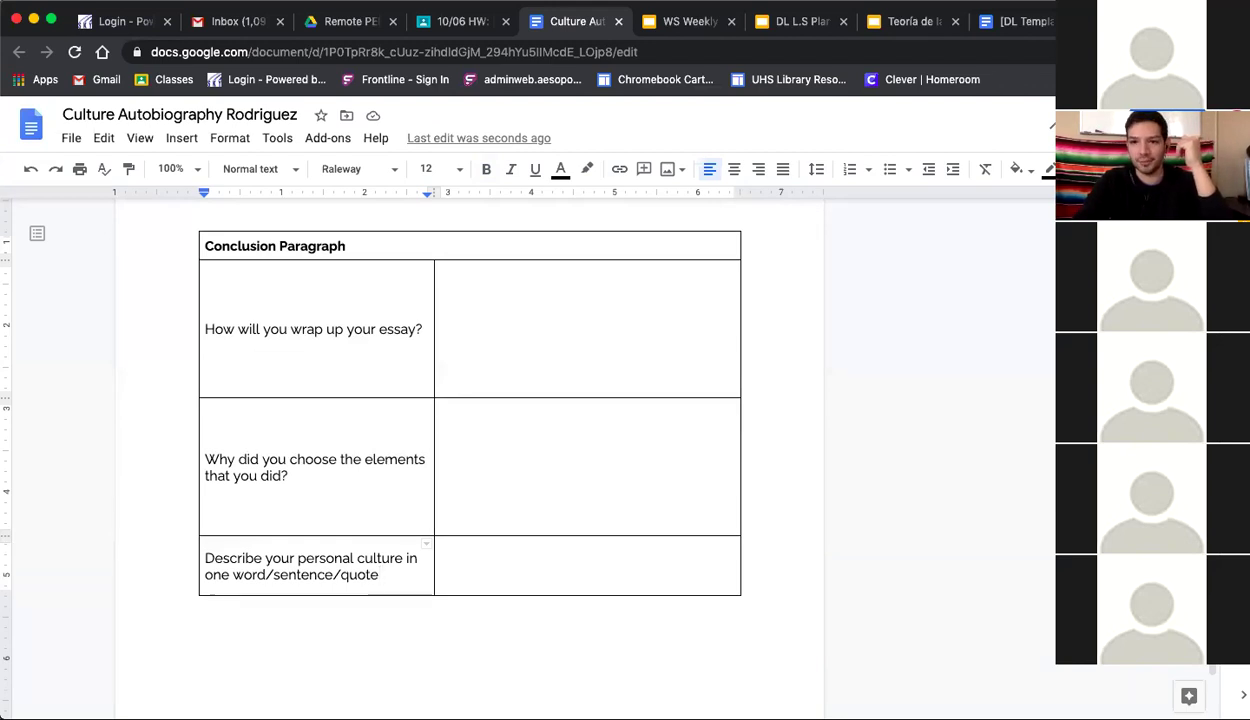
Return to the Cultural Autobiography Essay instructions at the start of the document.
click(1045, 88)
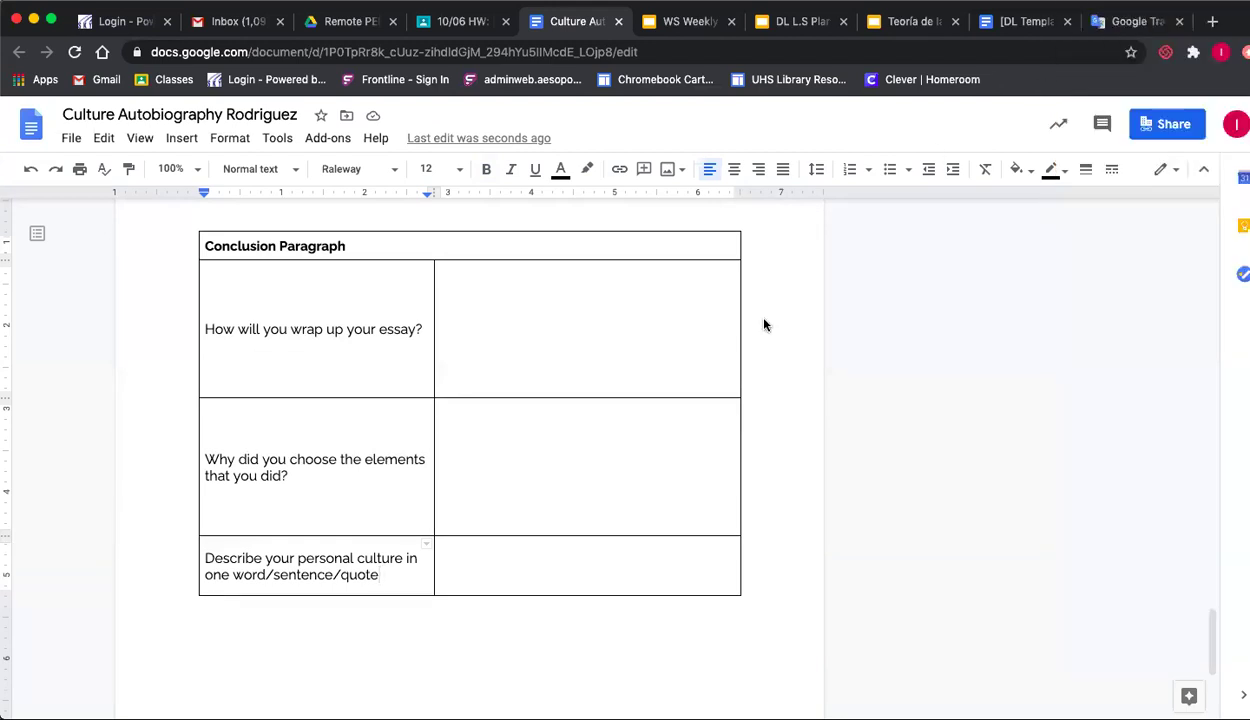
scroll(632, 498, up, 15)
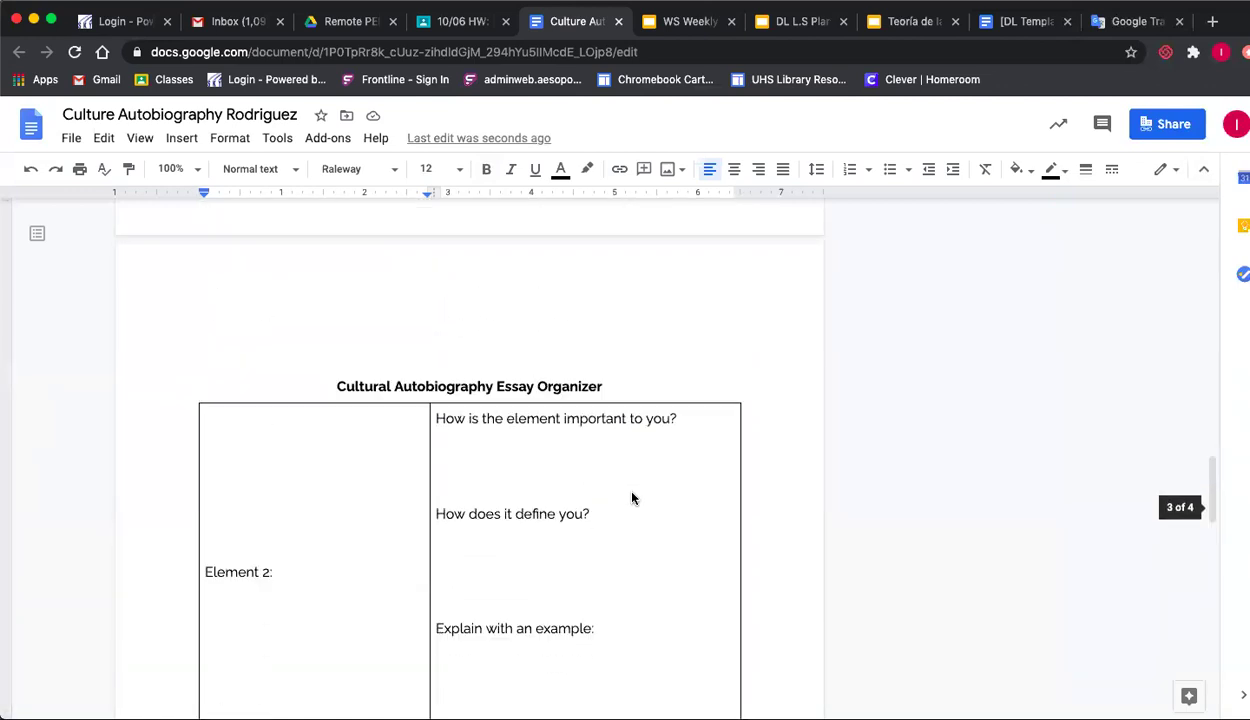
scroll(632, 498, up, 5)
scroll(632, 498, down, 2)
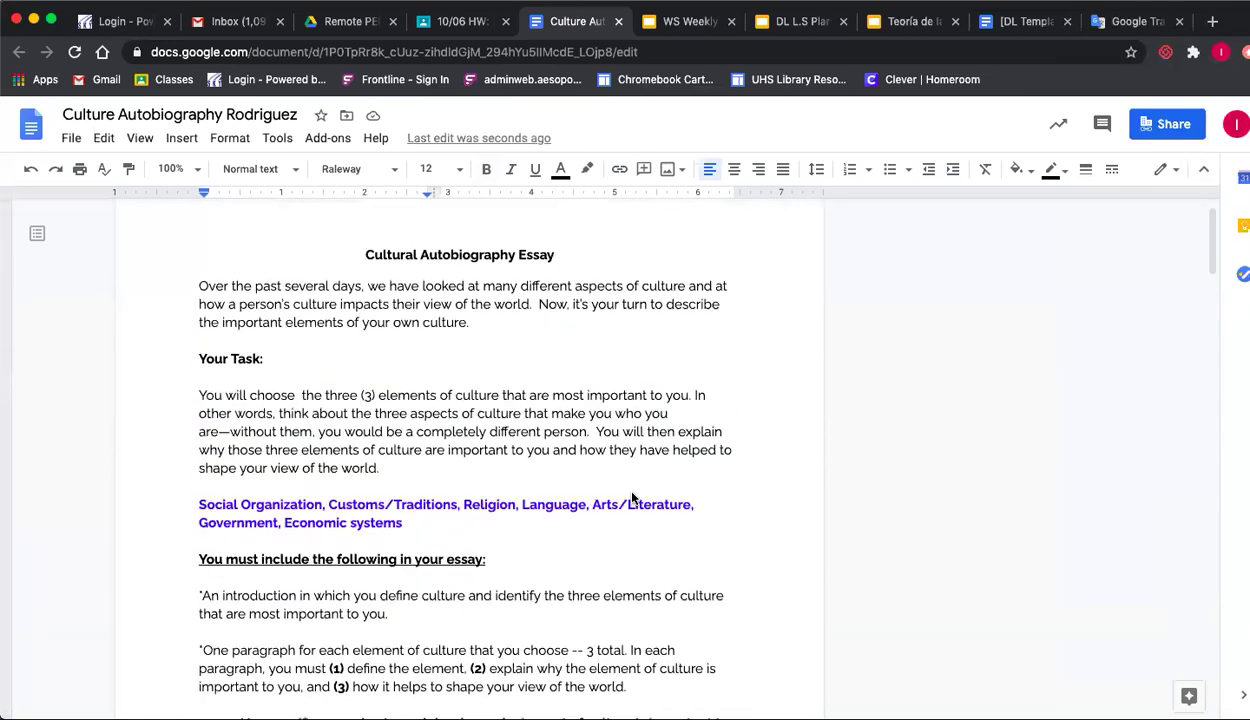